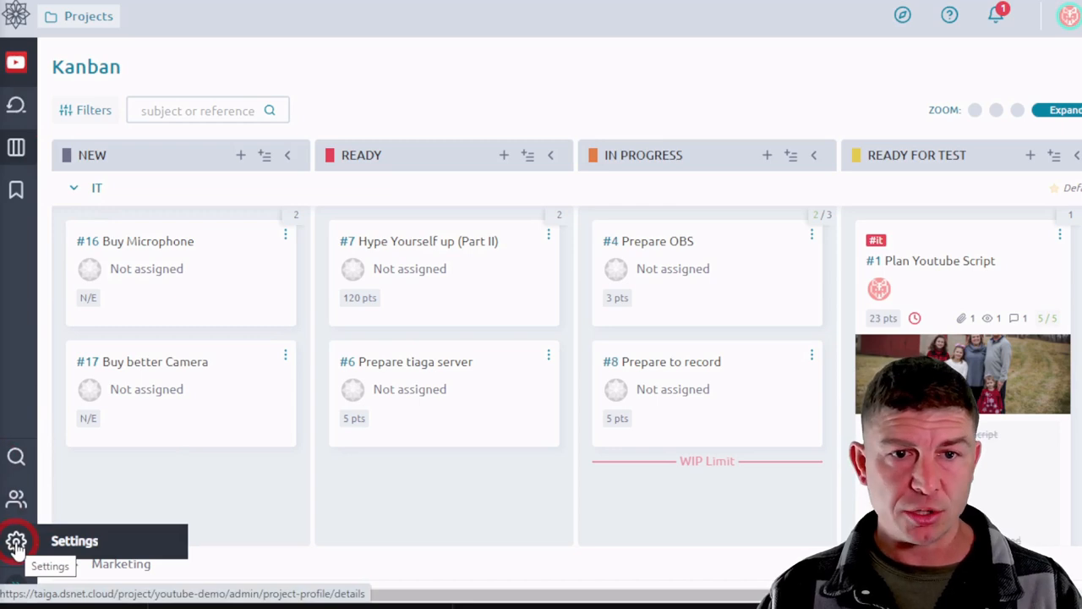
# Enable the Epics module and disable the Scrum module in the Youtube Demo project's settings
pyautogui.click(16, 544)
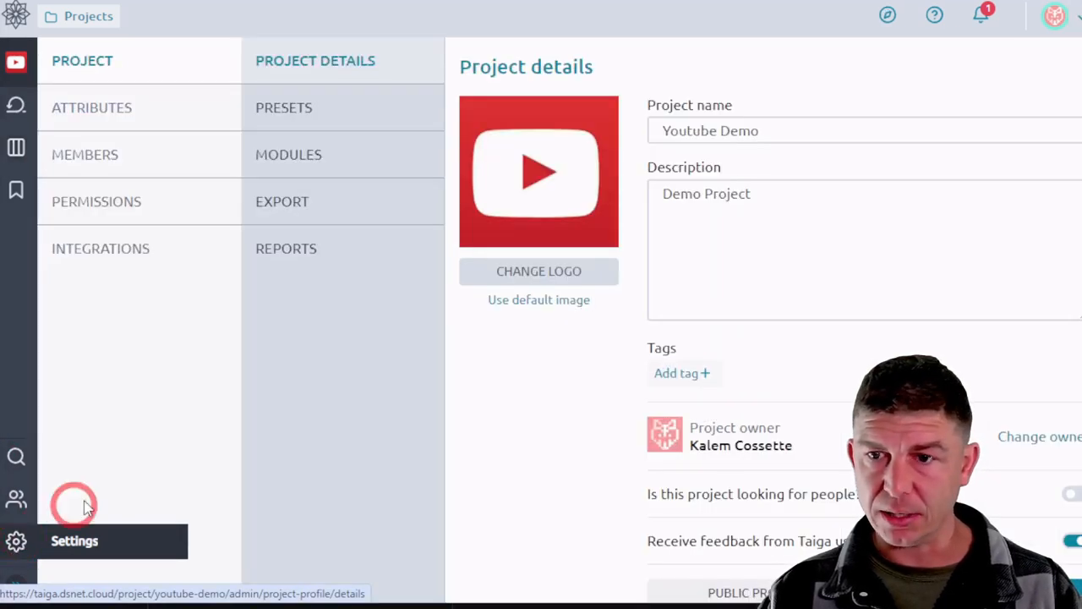
pyautogui.click(317, 161)
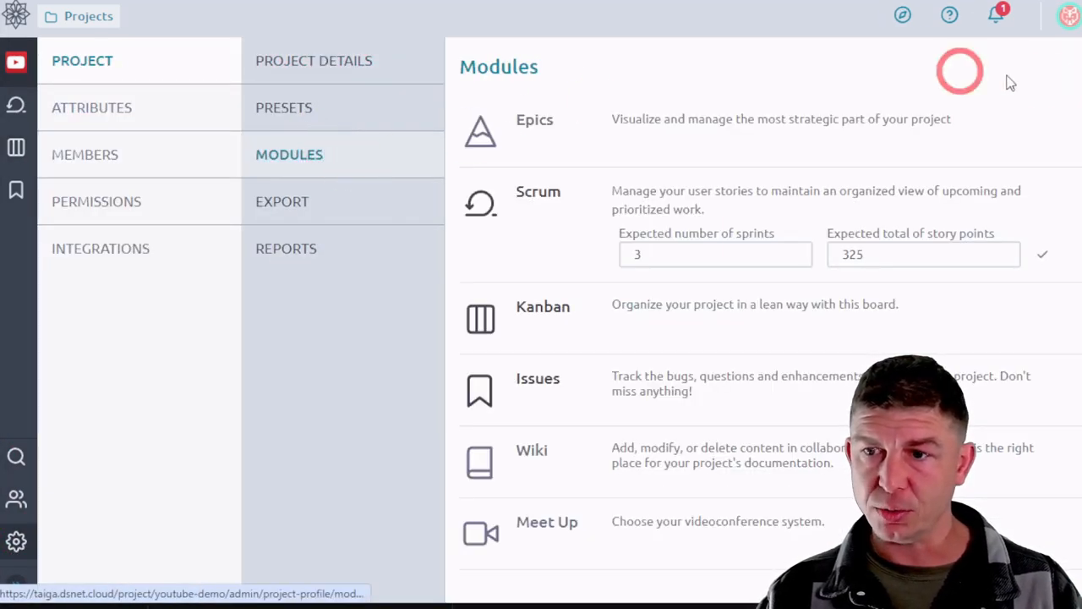
pyautogui.click(1079, 115)
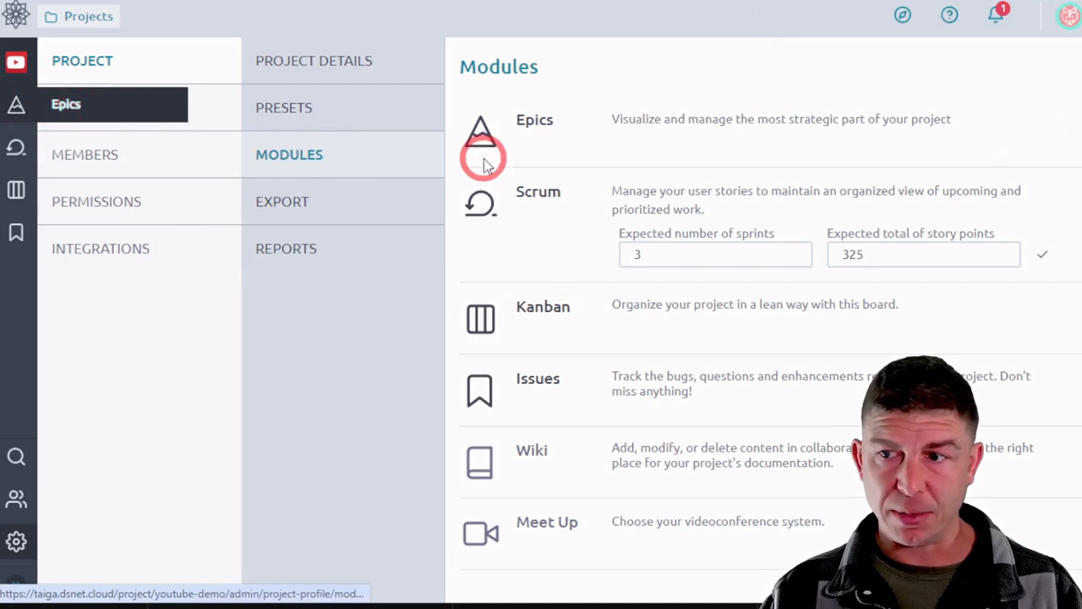
pyautogui.click(1079, 191)
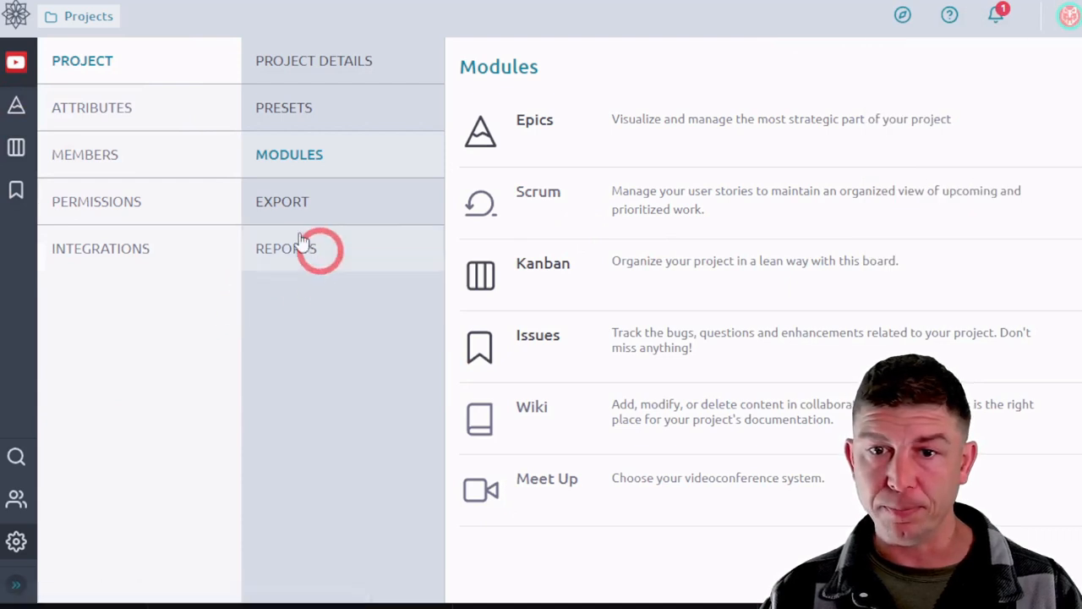
# Create a new epic named "Procurement" on the project's Epics page
pyautogui.click(15, 147)
pyautogui.click(16, 105)
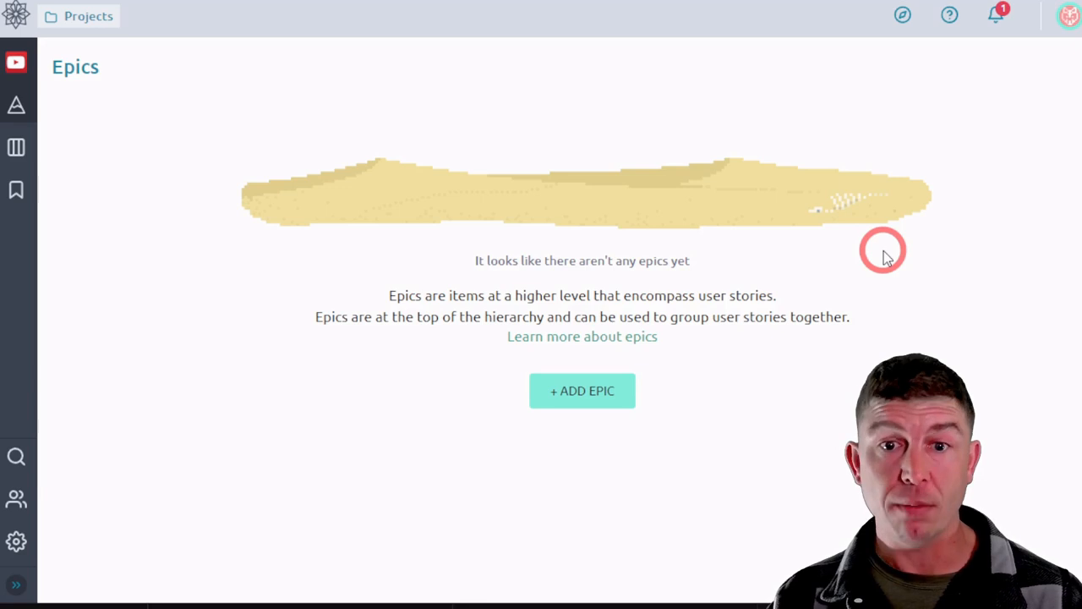
pyautogui.click(582, 390)
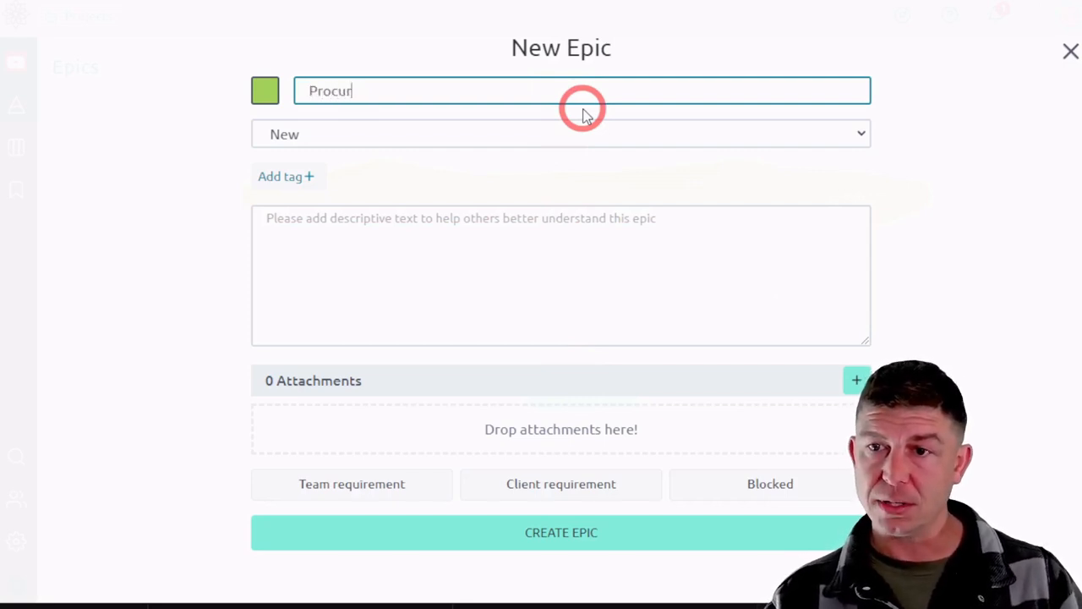
pyautogui.write('Procurement')
pyautogui.click(546, 533)
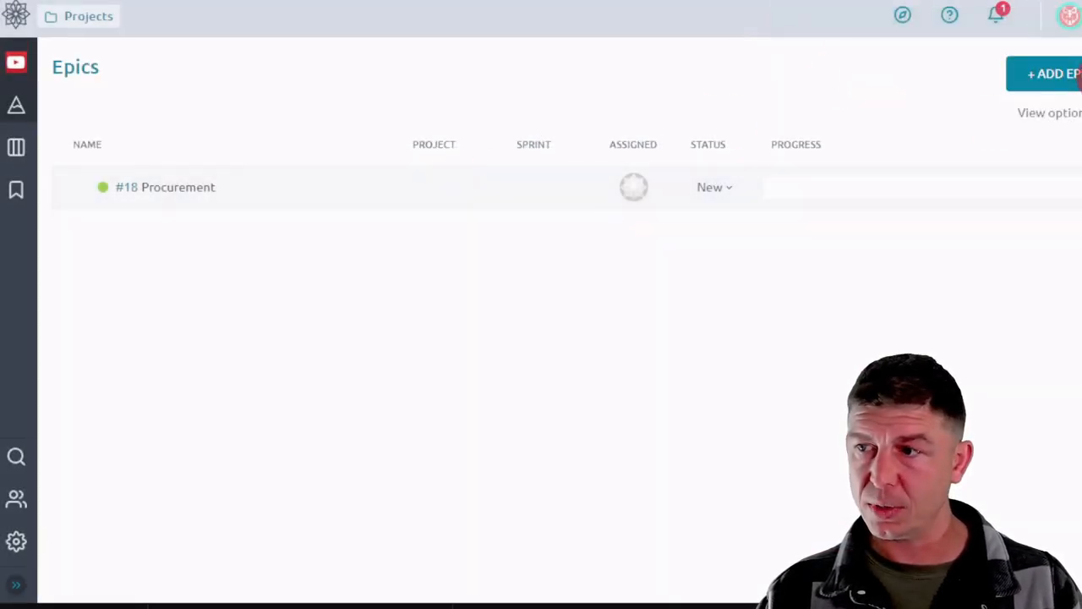
# Add two more epics named "Production" and "Get Famous"
pyautogui.click(1070, 75)
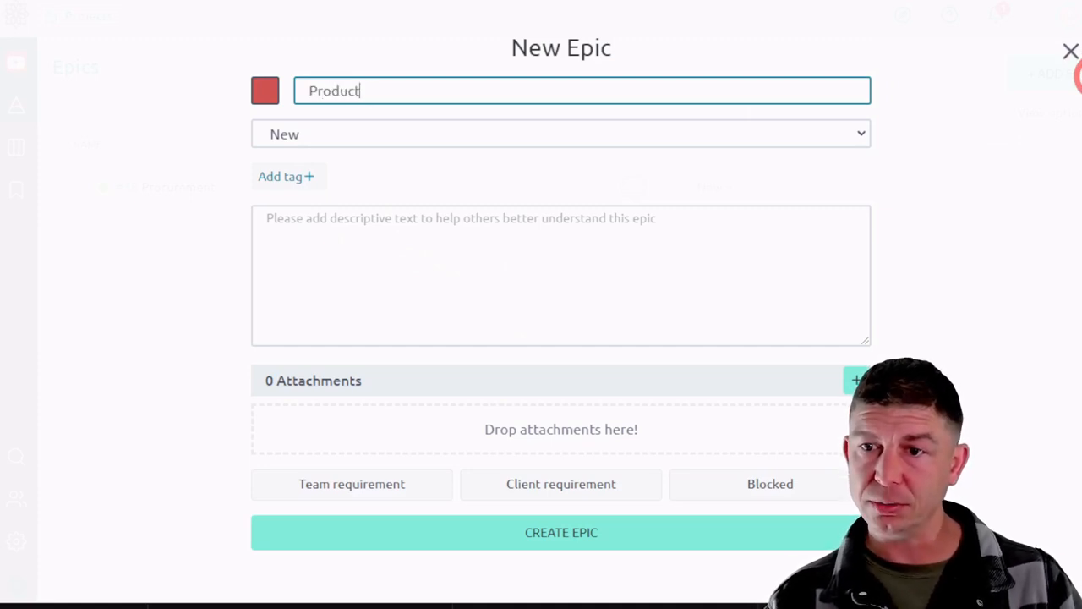
pyautogui.click(699, 546)
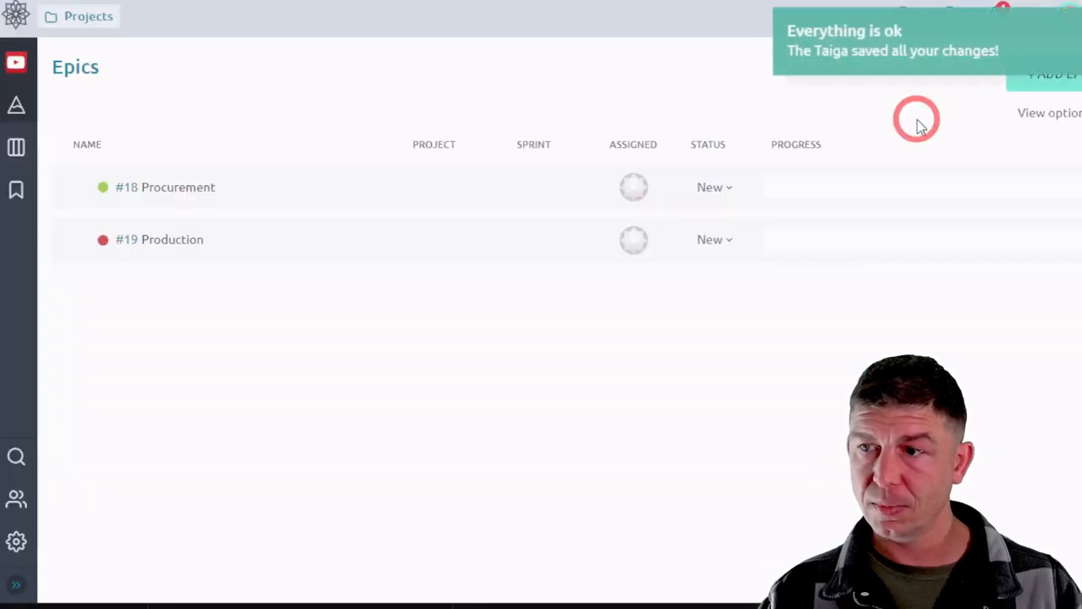
pyautogui.click(1023, 87)
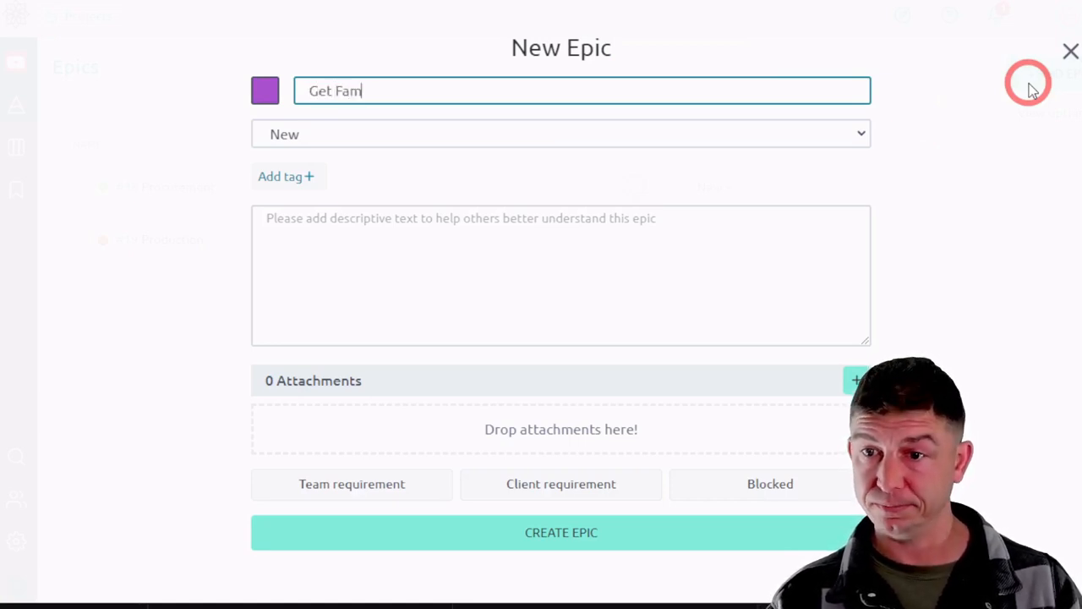
pyautogui.click(700, 548)
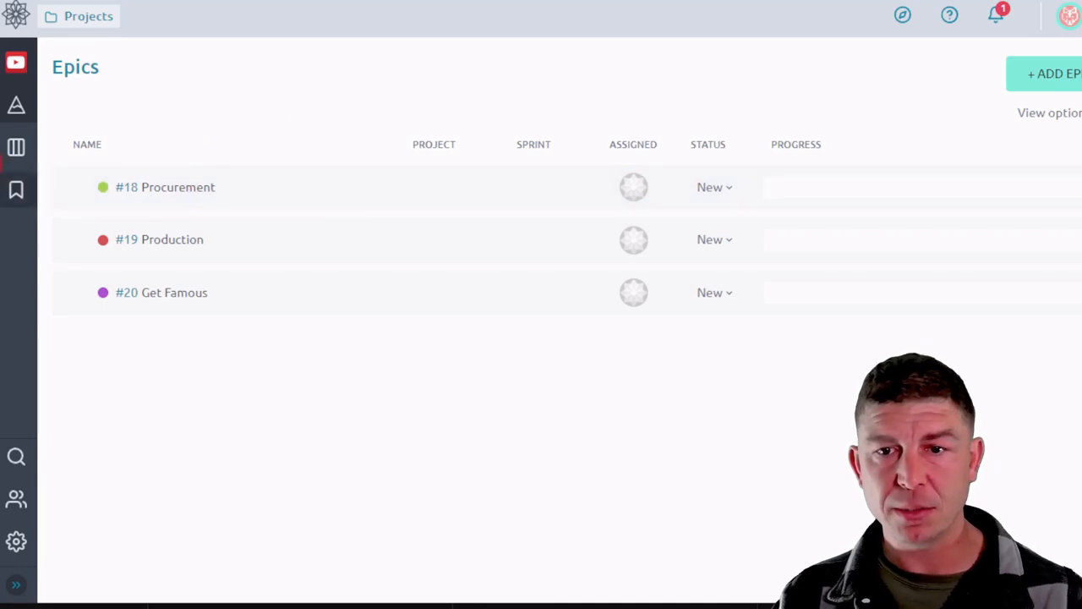
# Link the Kanban user story "Buy Microphone" to the existing Procurement epic
pyautogui.click(15, 152)
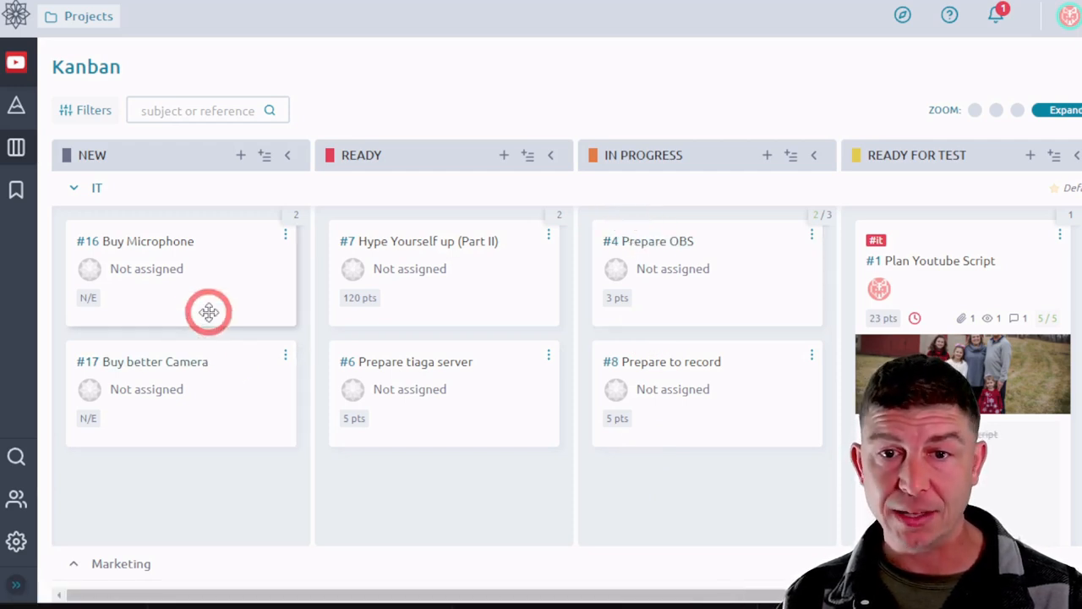
pyautogui.click(175, 243)
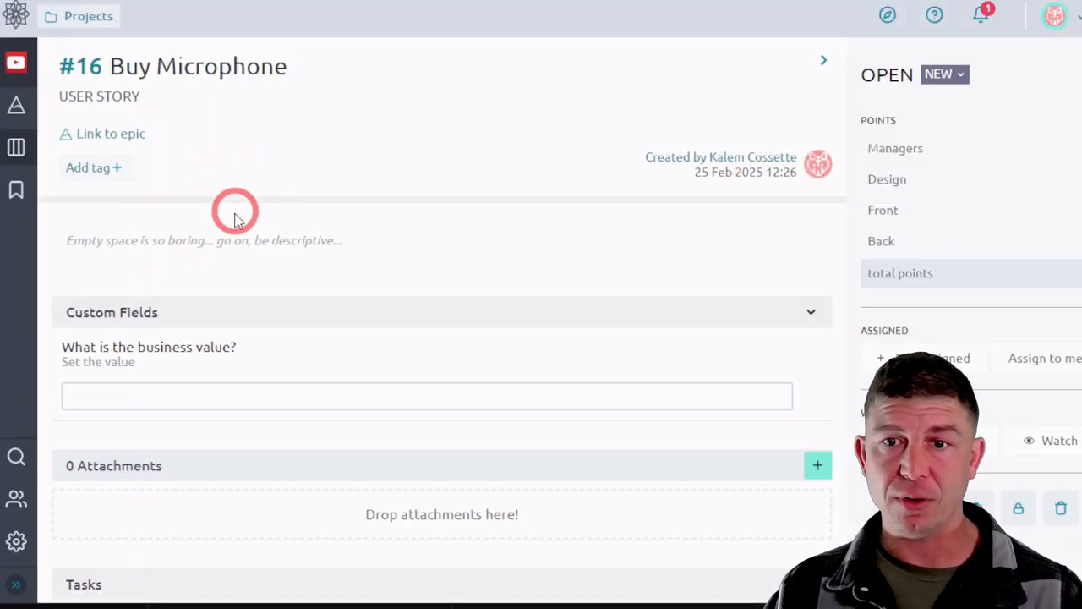
pyautogui.click(104, 136)
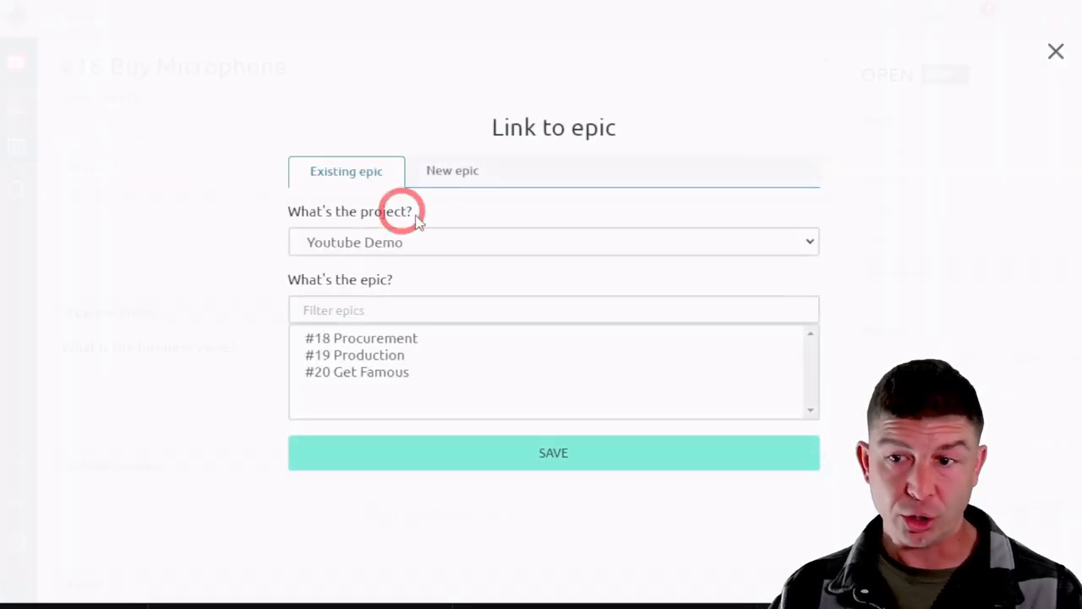
pyautogui.click(436, 339)
pyautogui.click(524, 453)
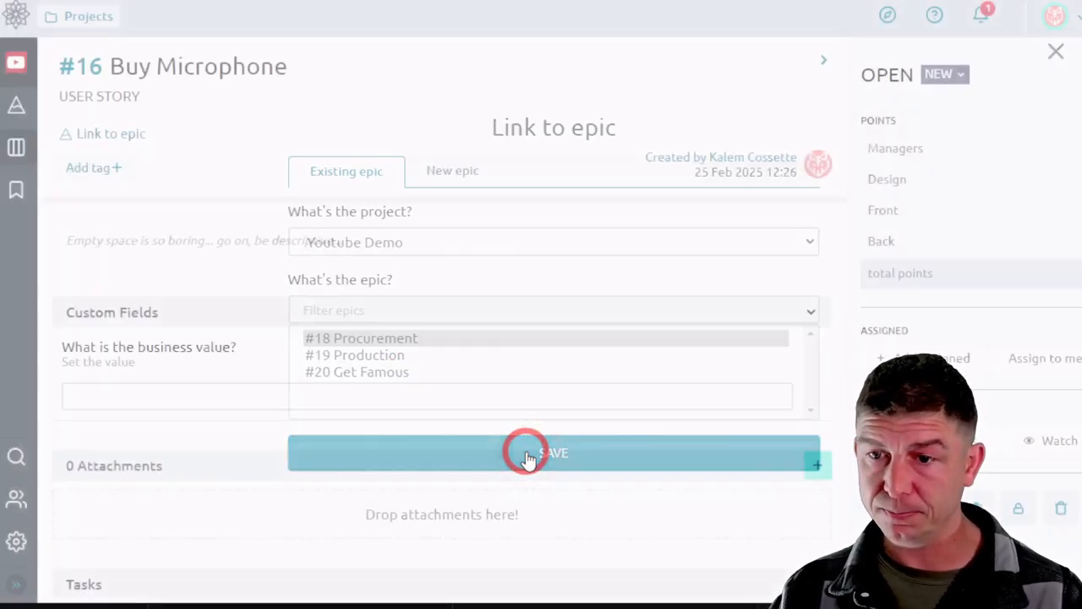
# Link the user story "Buy better Camera" from the Kanban board to the Procurement epic
pyautogui.click(16, 147)
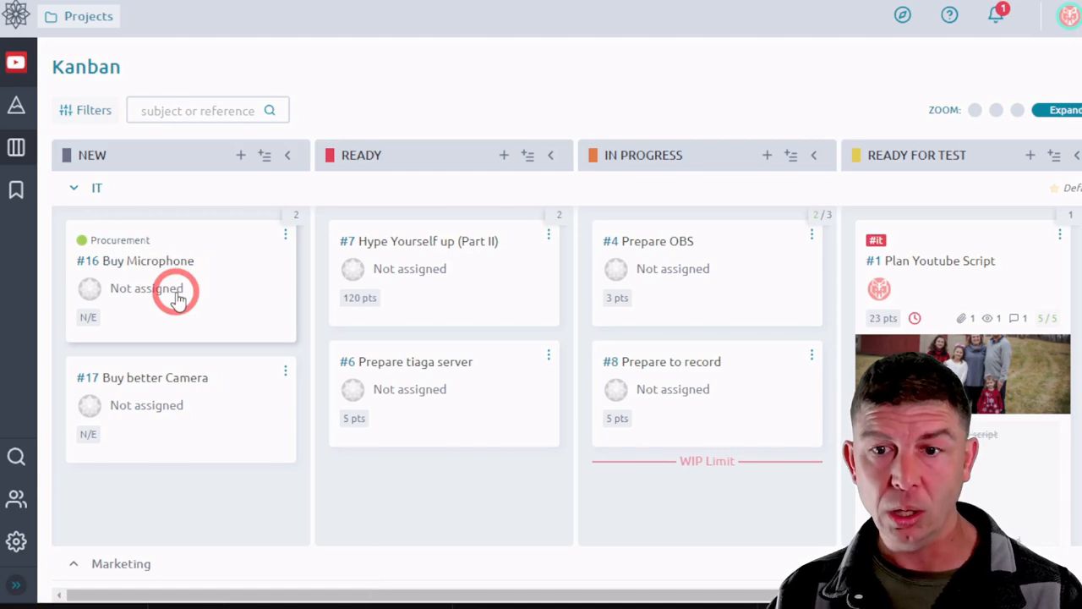
pyautogui.click(165, 385)
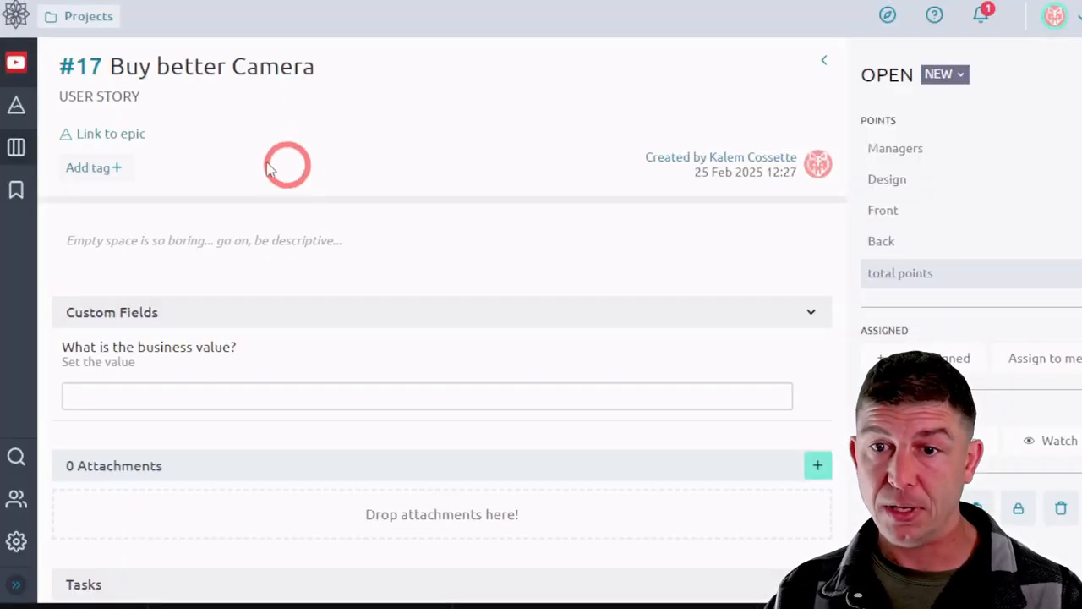
pyautogui.click(116, 133)
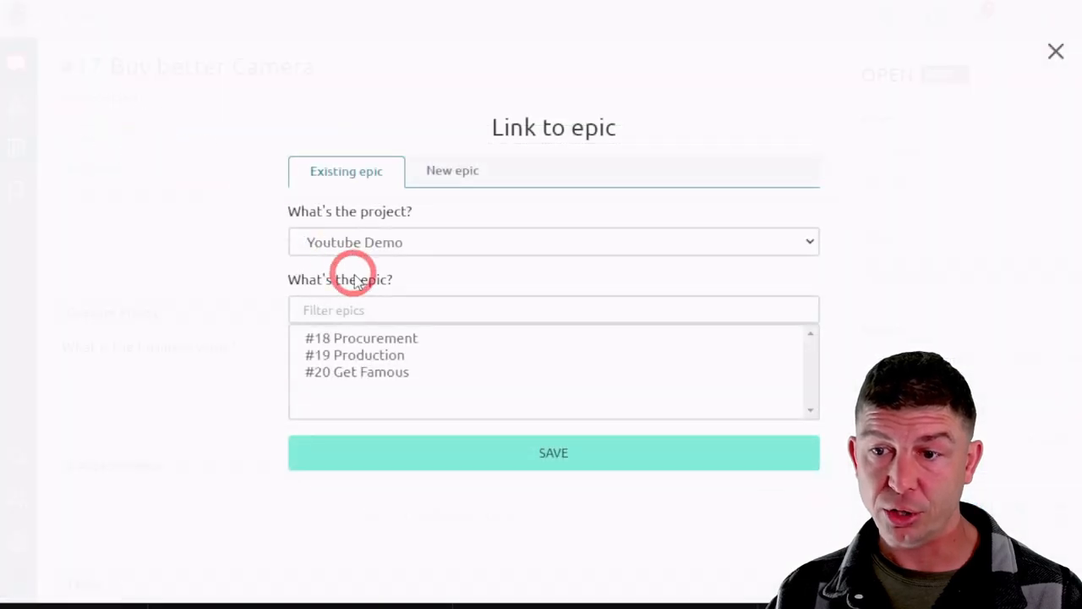
pyautogui.click(397, 338)
pyautogui.click(468, 470)
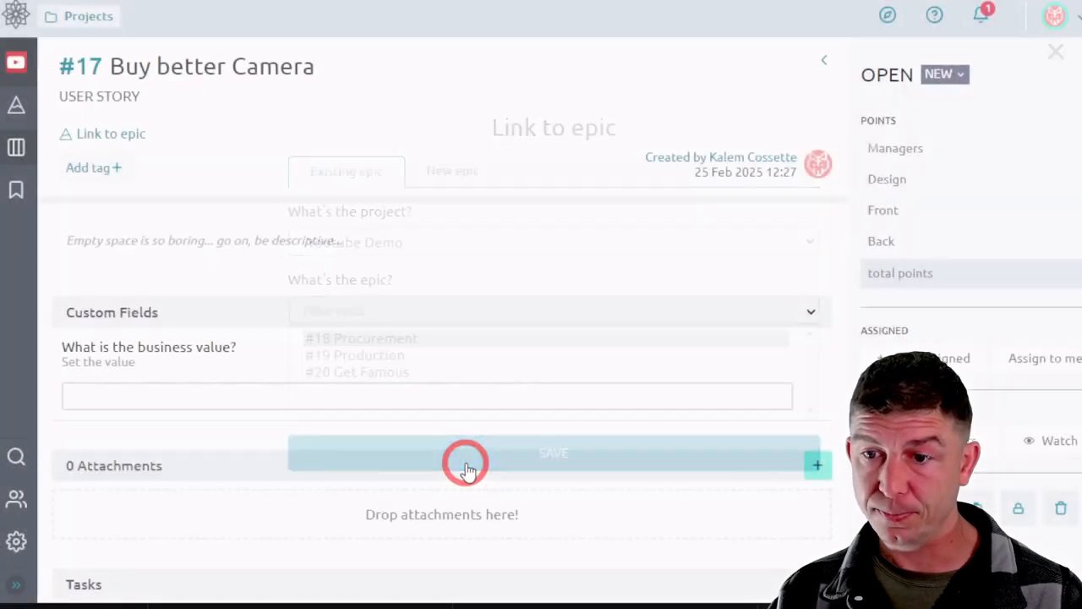
pyautogui.click(26, 152)
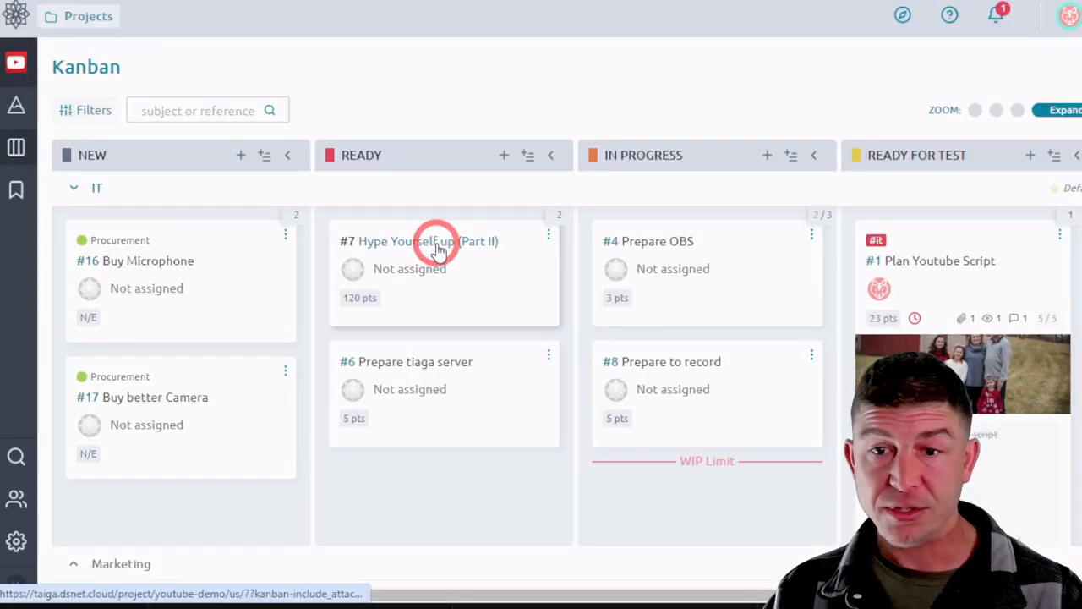
pyautogui.click(438, 245)
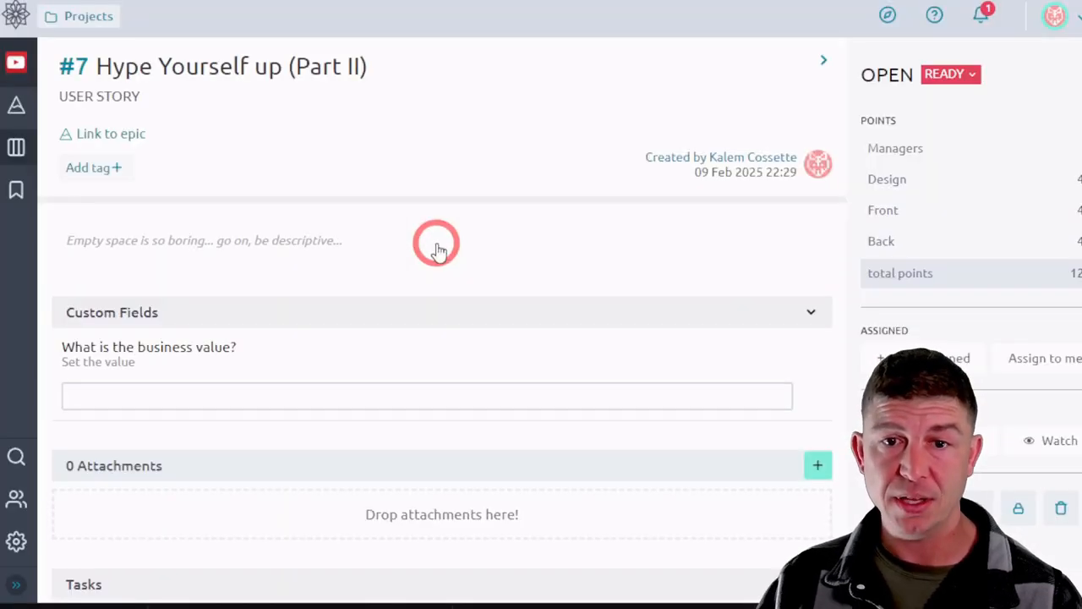
pyautogui.click(119, 135)
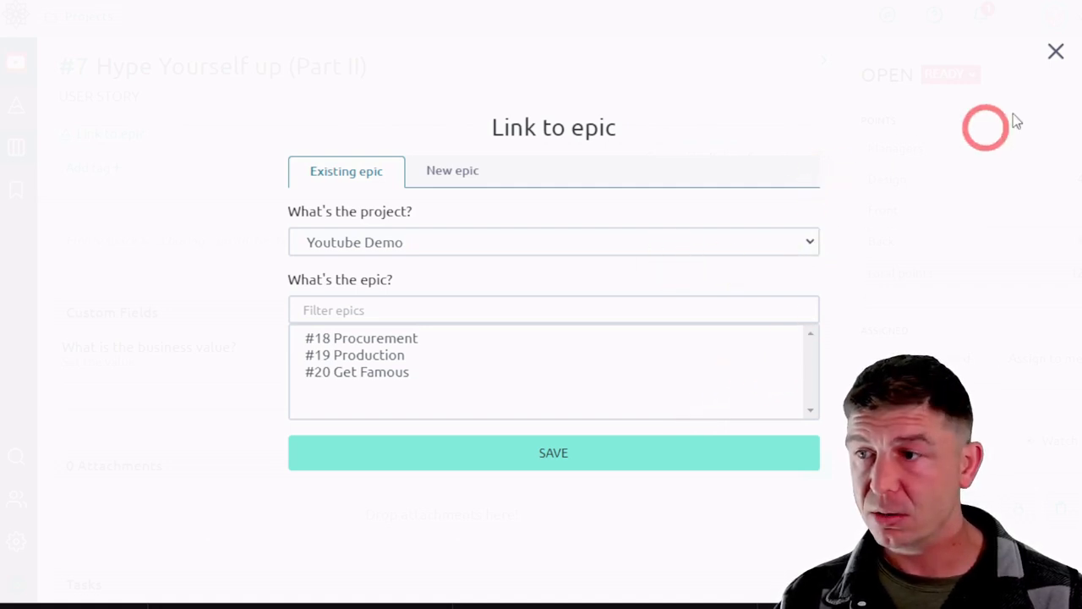
pyautogui.click(1056, 52)
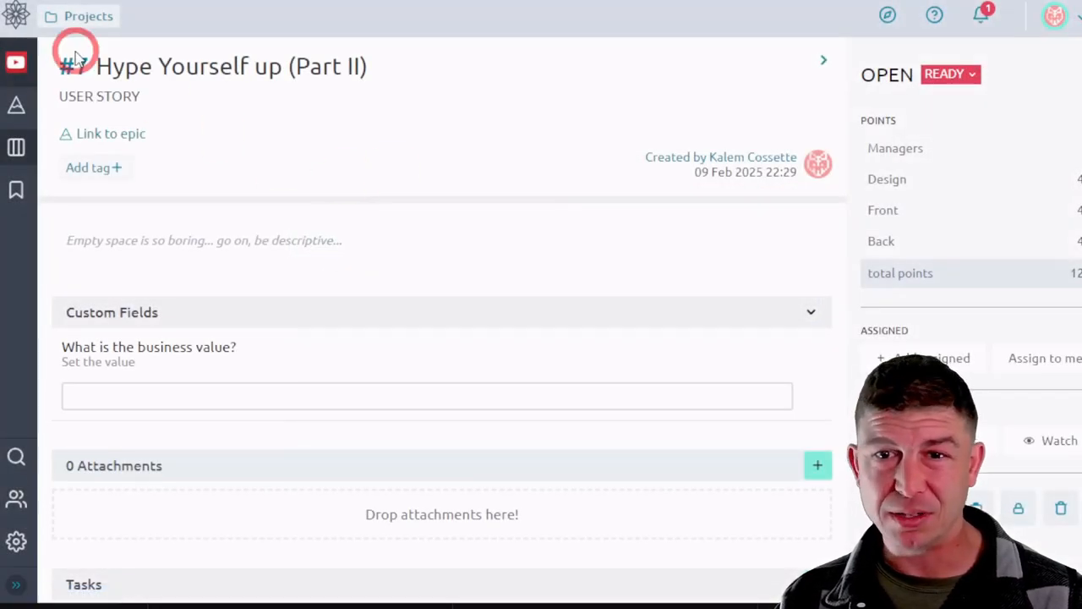
# Link the user story "Prepare tiaga server" in the Kanban board's Ready column to the Production epic
pyautogui.click(17, 151)
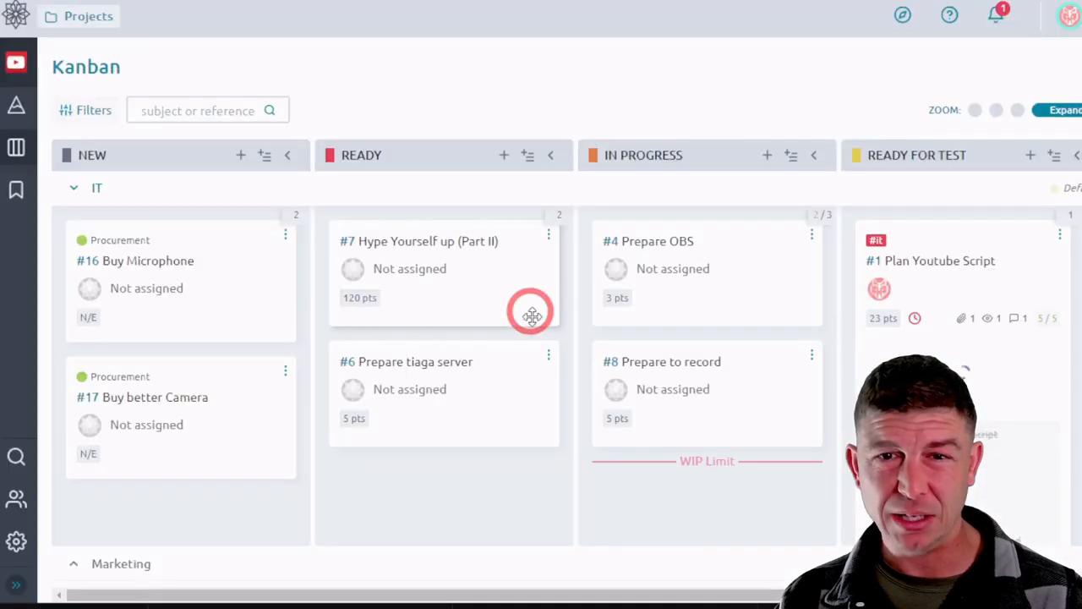
pyautogui.click(442, 363)
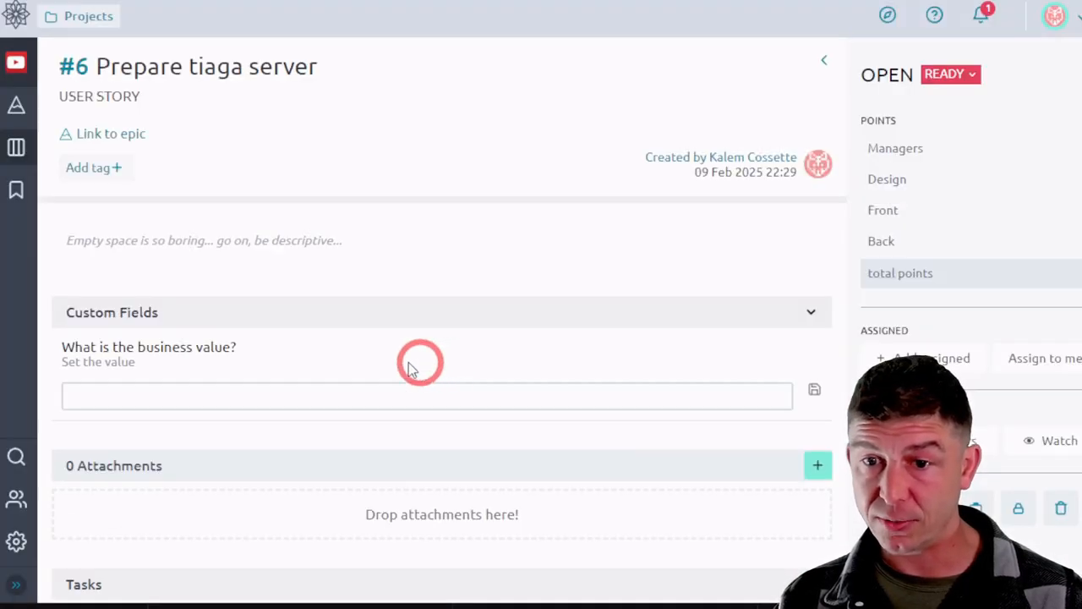
pyautogui.click(75, 132)
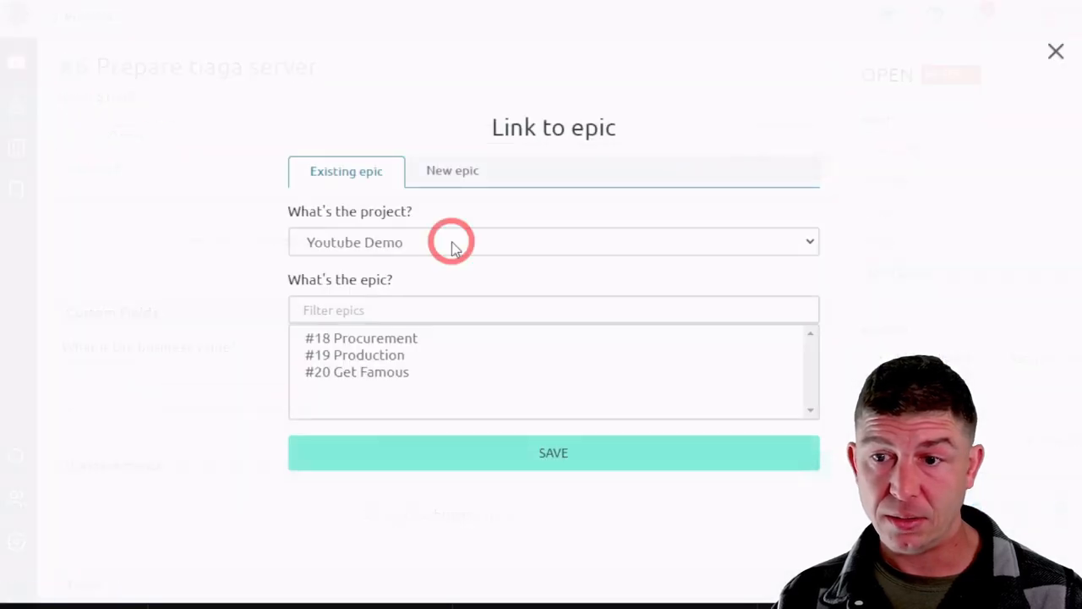
pyautogui.click(386, 355)
pyautogui.click(554, 459)
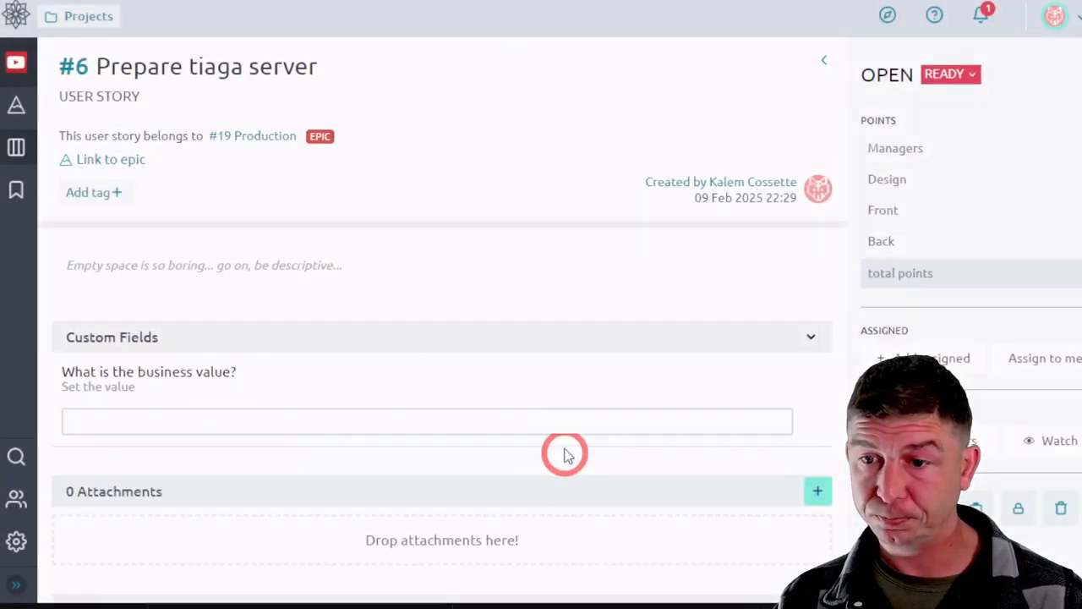
# Link the In Progress user story "Prepare OBS" from the Kanban board to the Production epic
pyautogui.click(25, 148)
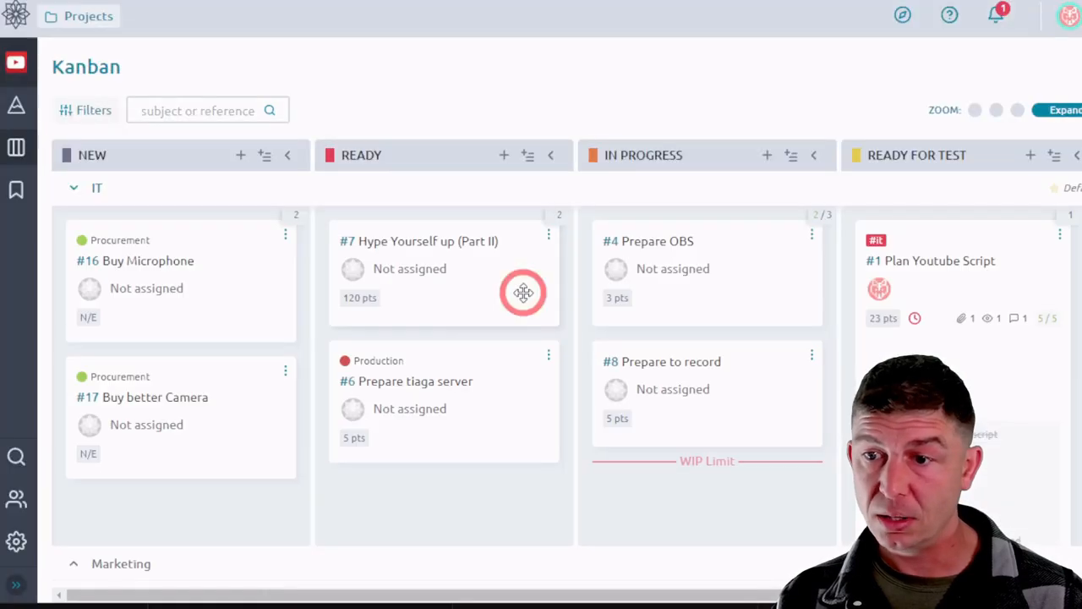
pyautogui.click(669, 240)
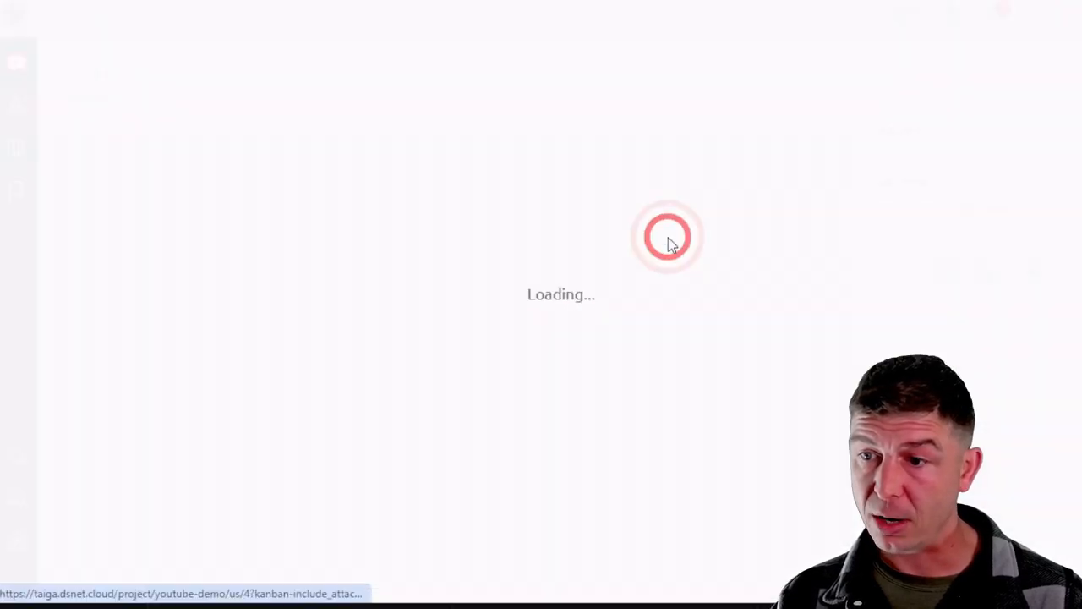
pyautogui.click(101, 133)
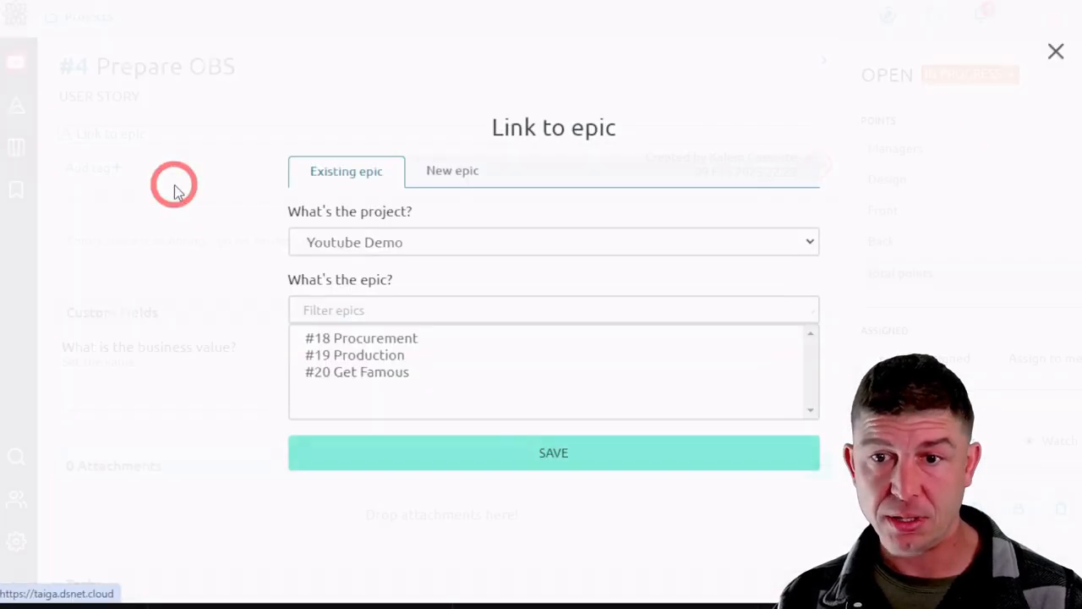
pyautogui.click(425, 356)
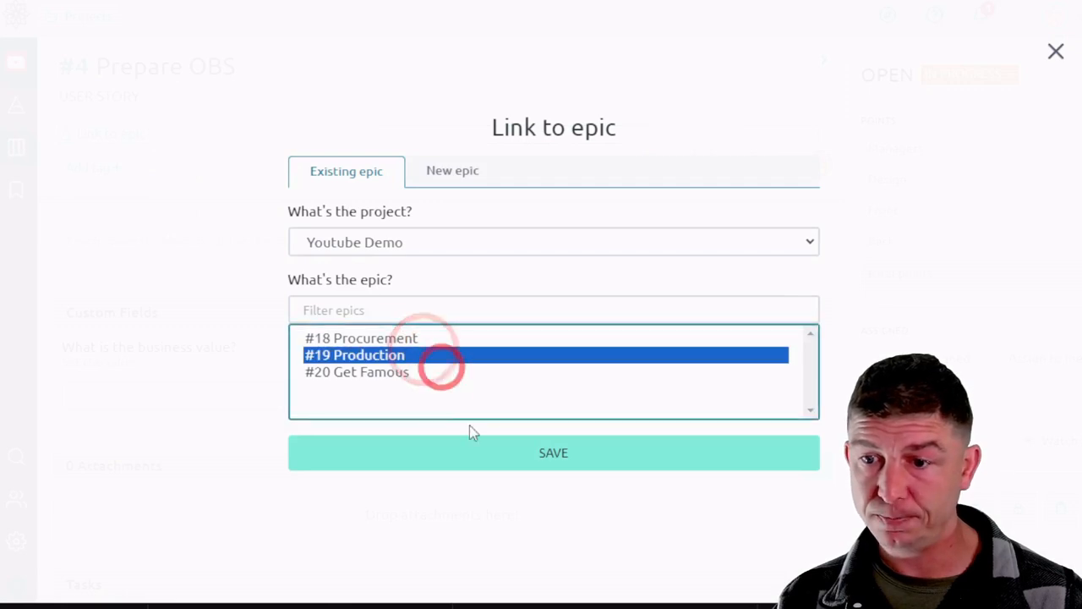
pyautogui.click(499, 461)
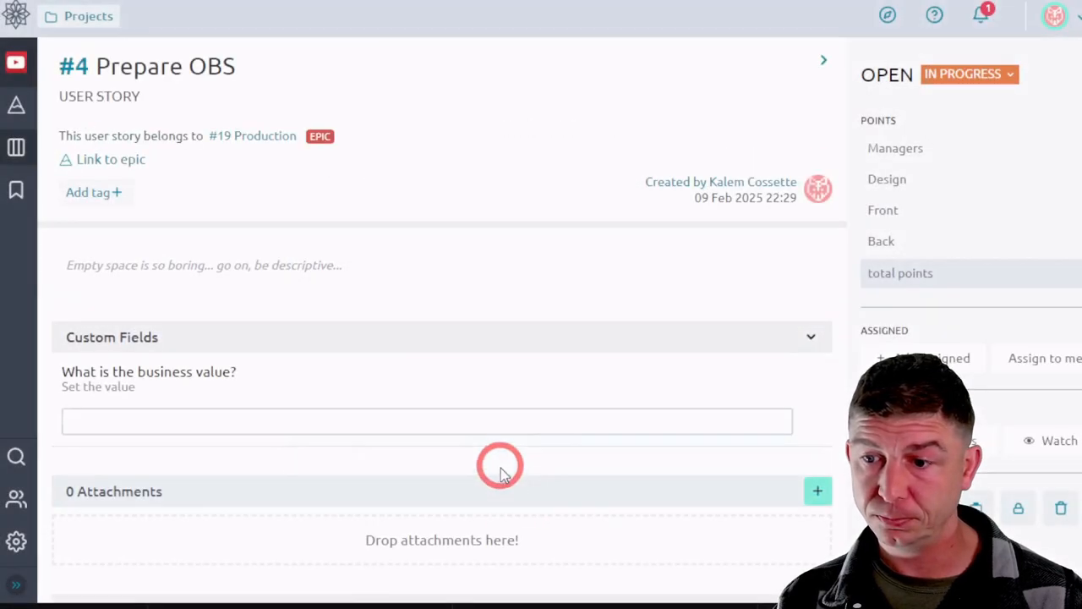
# Link the In Progress user story "Prepare to record" to the Production epic
pyautogui.click(16, 147)
pyautogui.click(651, 377)
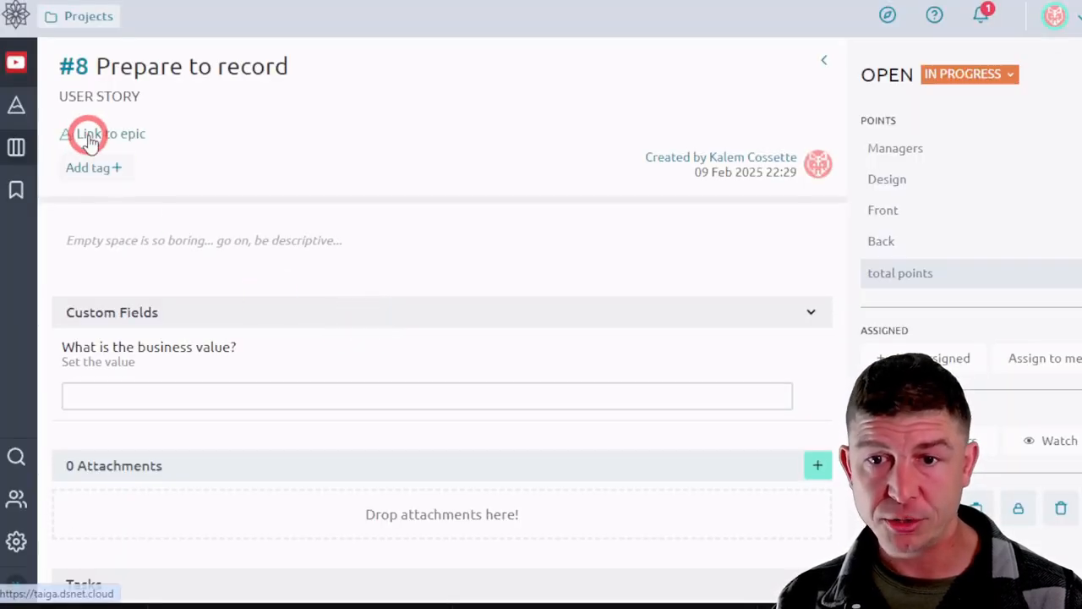
pyautogui.click(64, 136)
pyautogui.click(391, 356)
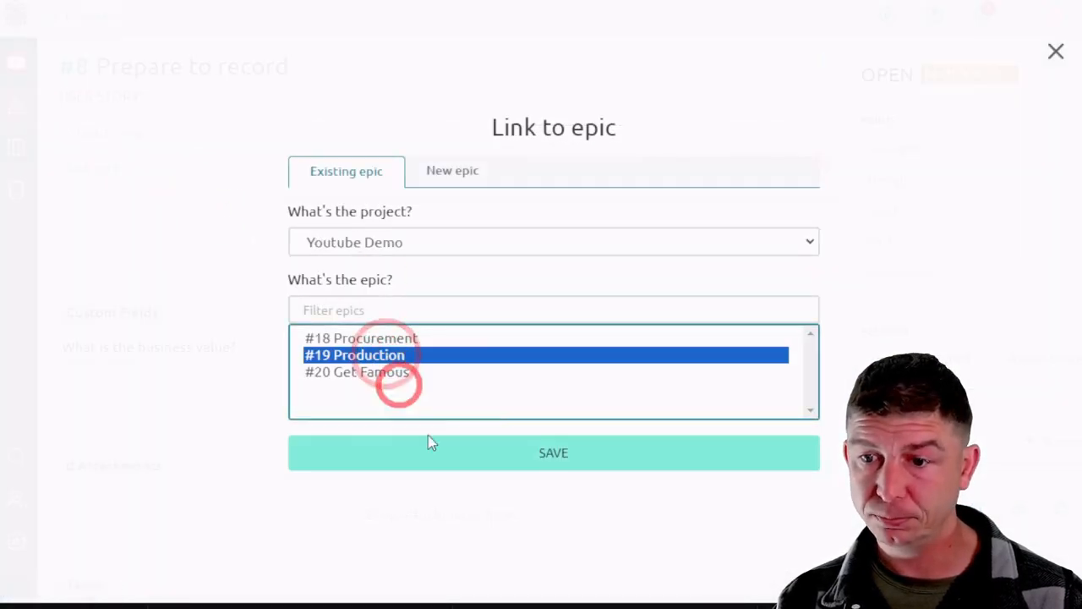
pyautogui.click(459, 452)
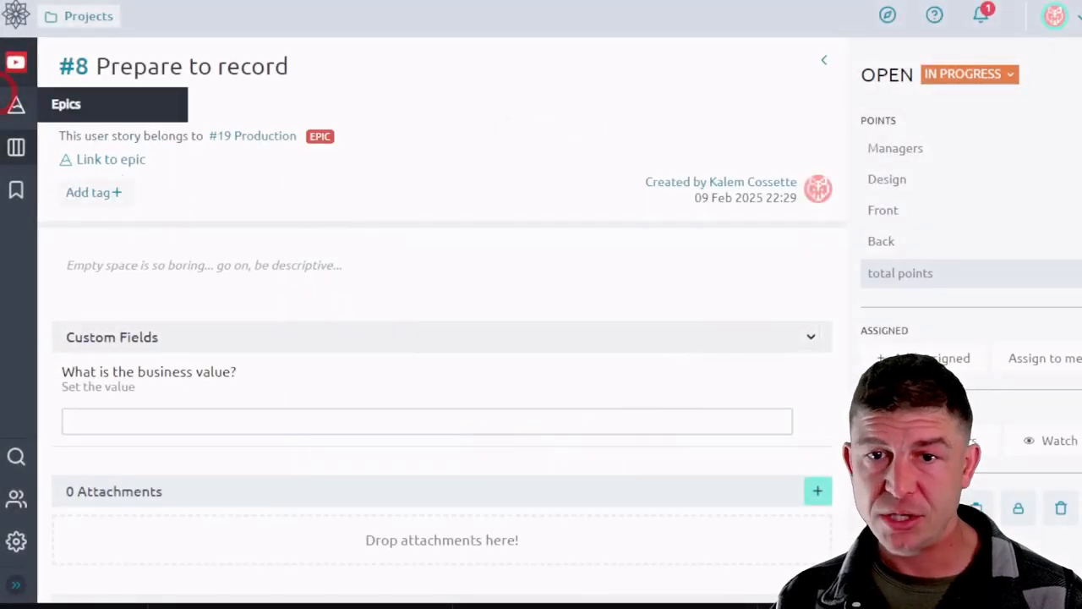
# Link the user story "Plan Youtube Script" in the Kanban board's Ready for Test column to the Production epic
pyautogui.click(15, 147)
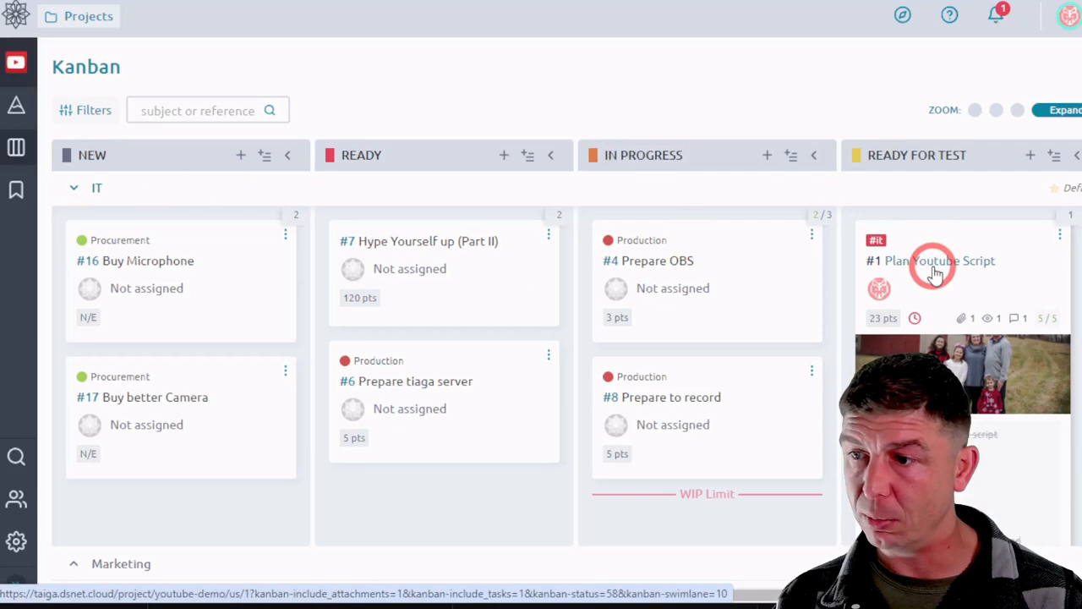
pyautogui.click(936, 269)
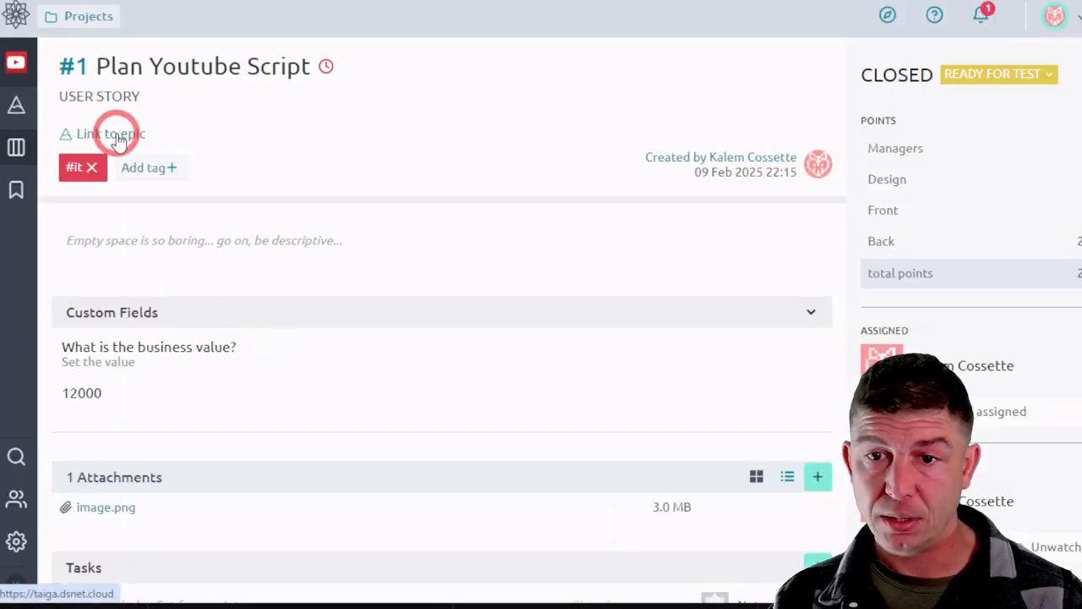
pyautogui.click(114, 133)
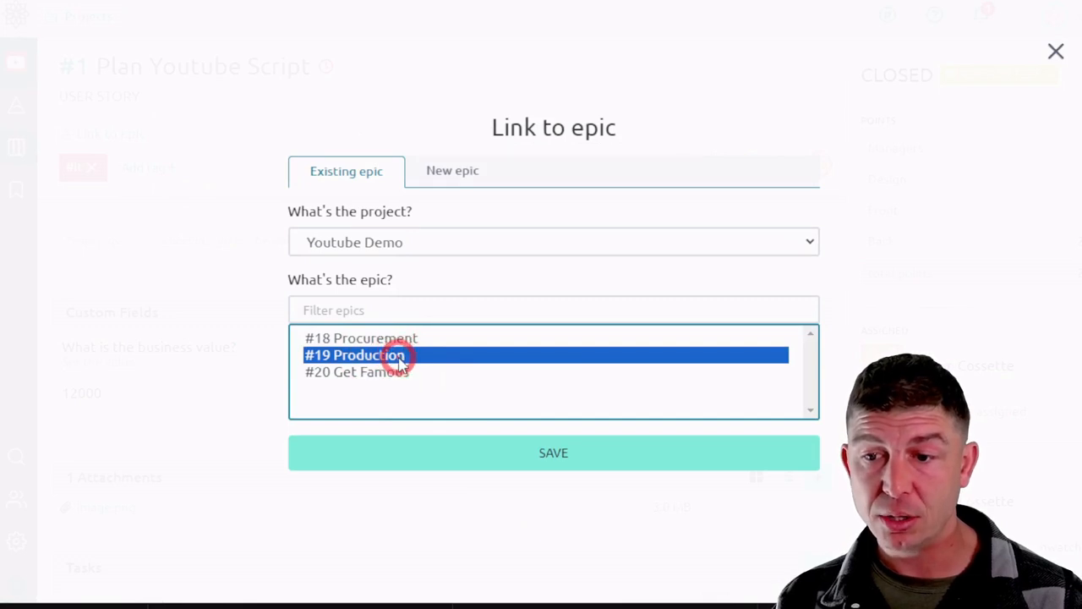
pyautogui.click(435, 448)
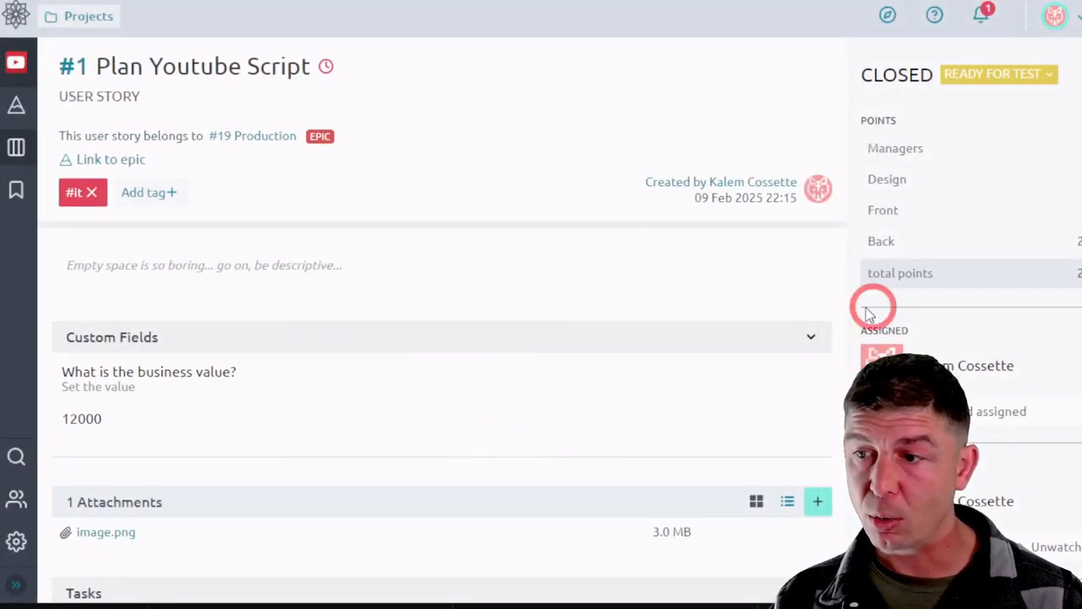
# Link the user story "Plan Youtube Script" to the Get Famous epic as a second epic
pyautogui.click(123, 159)
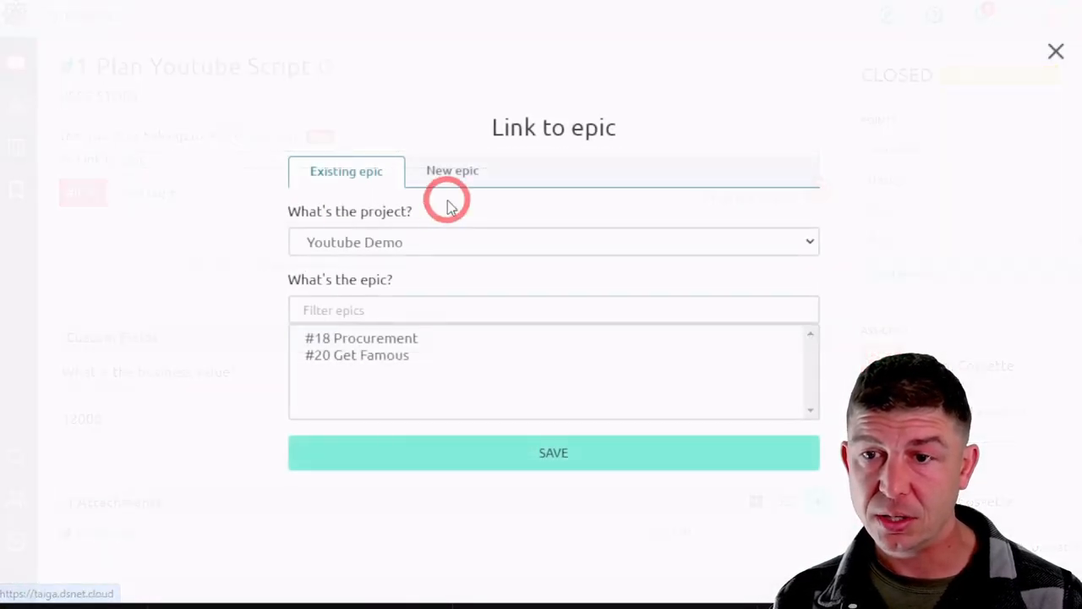
pyautogui.click(403, 355)
pyautogui.click(513, 453)
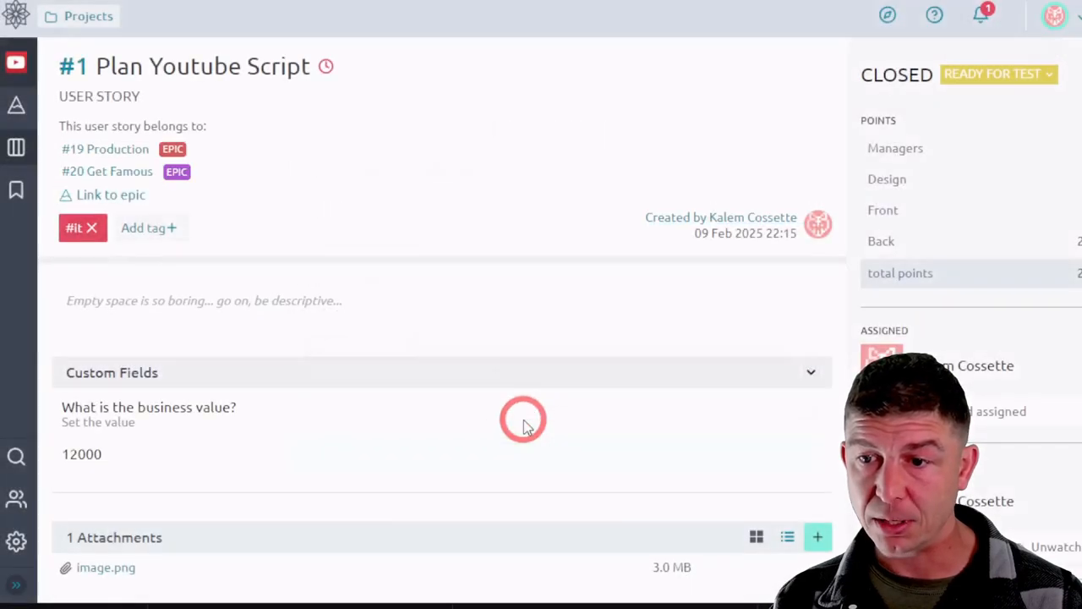
# Compare how epics appear on the Kanban cards at the Detailed, Default, Compact and Expanded zoom levels
pyautogui.click(19, 149)
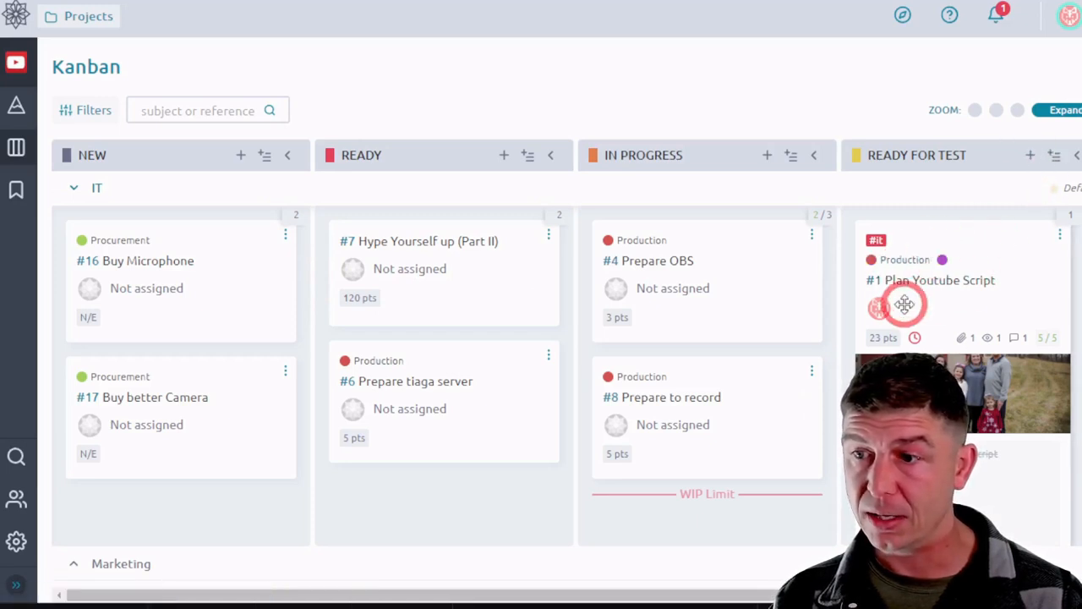
pyautogui.click(1018, 111)
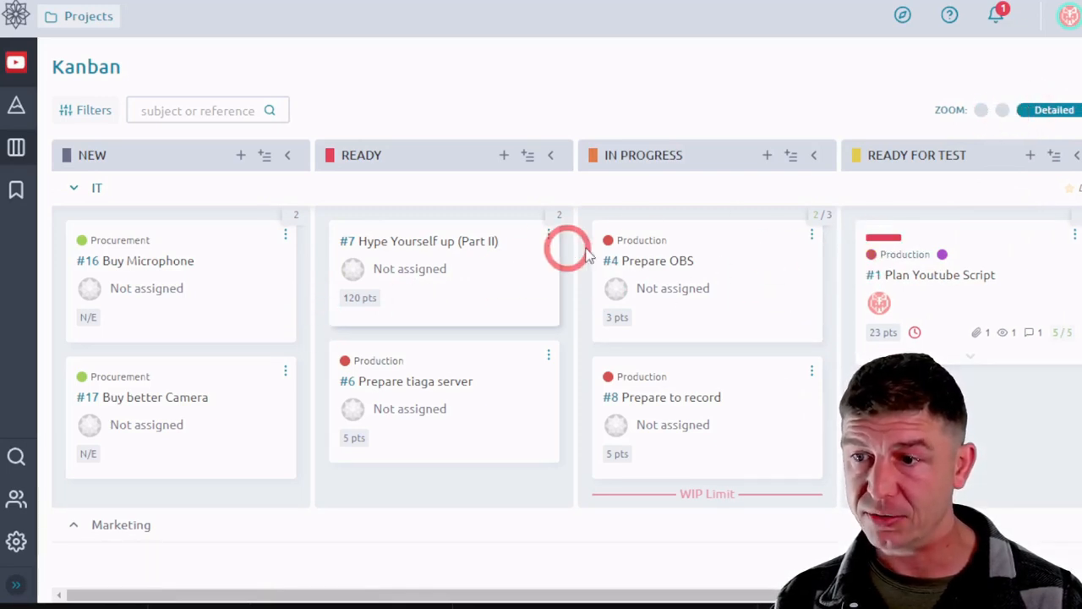
pyautogui.click(1003, 114)
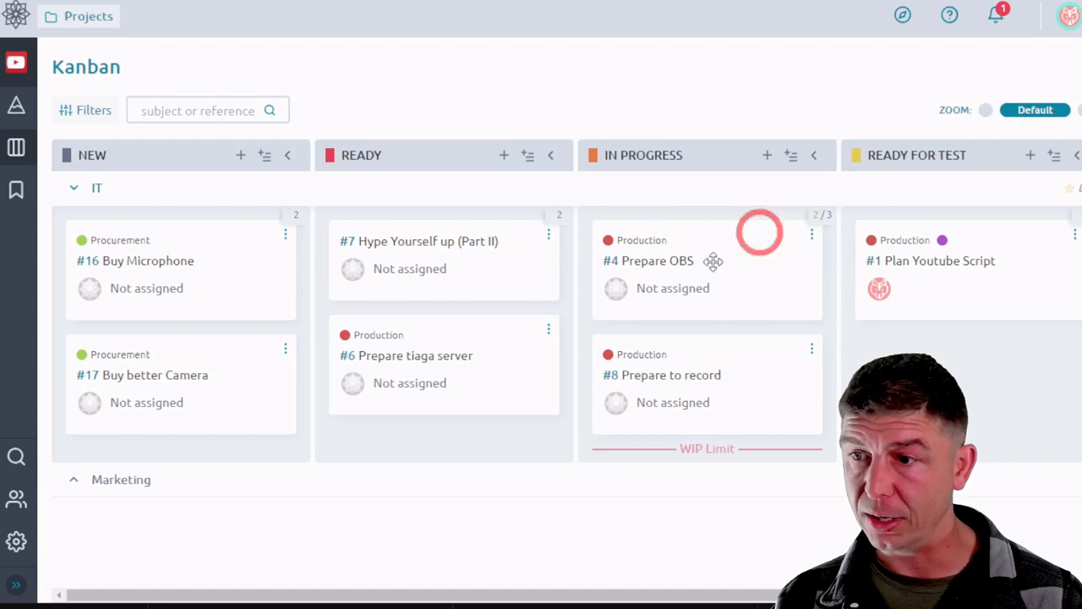
pyautogui.click(981, 112)
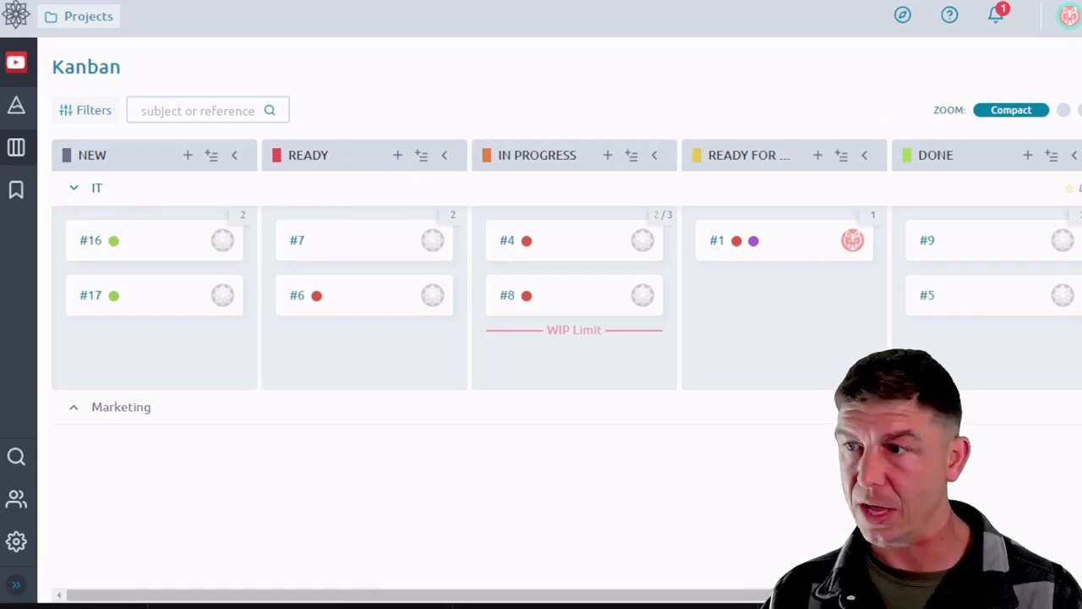
pyautogui.click(1081, 110)
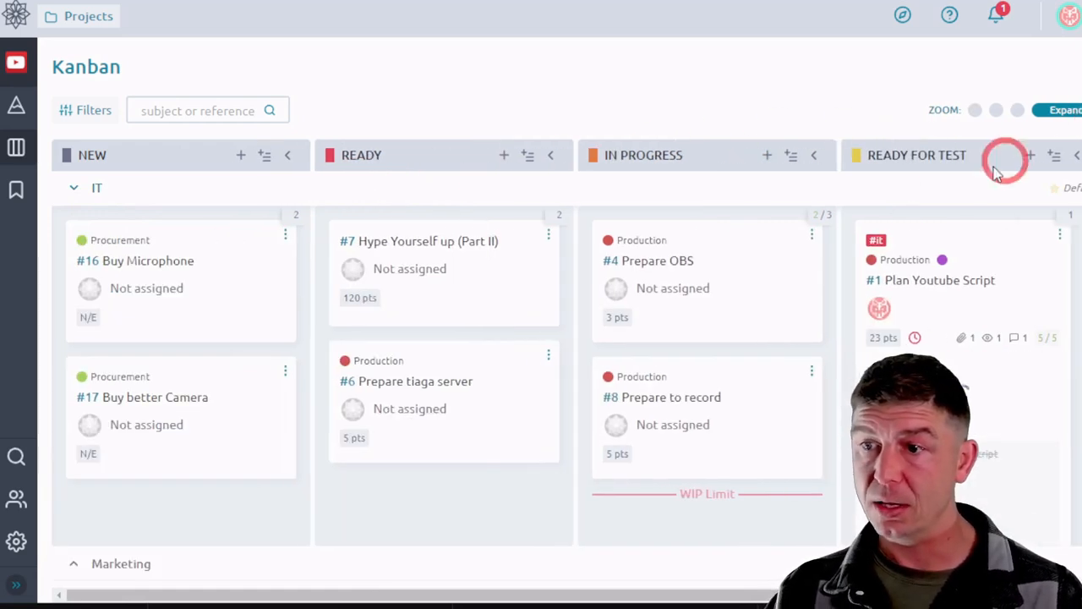
pyautogui.scroll(-1, 729, 301)
pyautogui.scroll(-1, 925, 338)
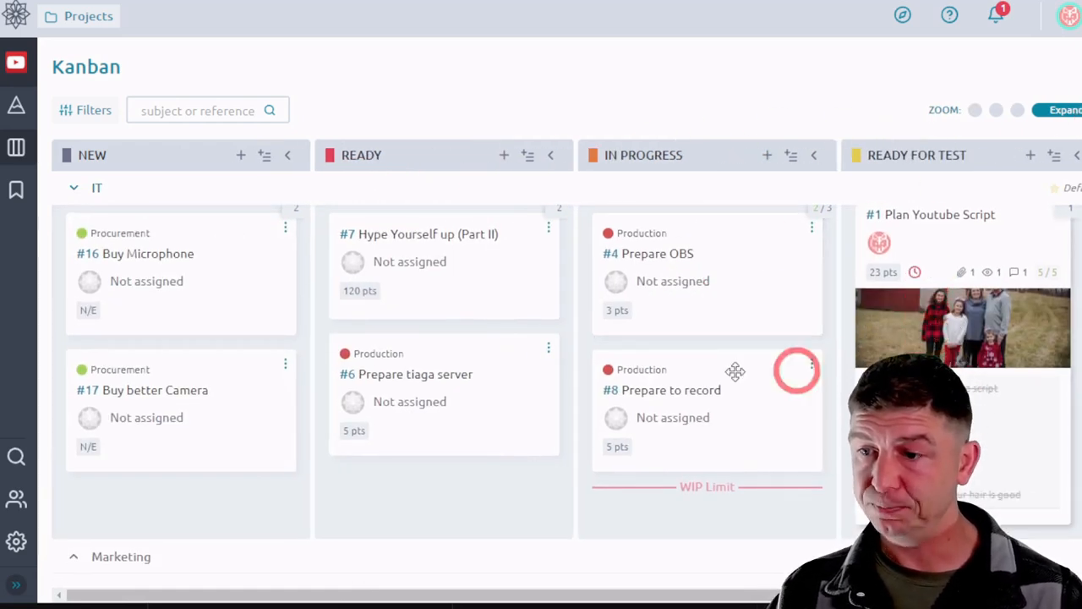
# Examine the user stories and progress under the Procurement and Production epics in the epics overview
pyautogui.click(10, 118)
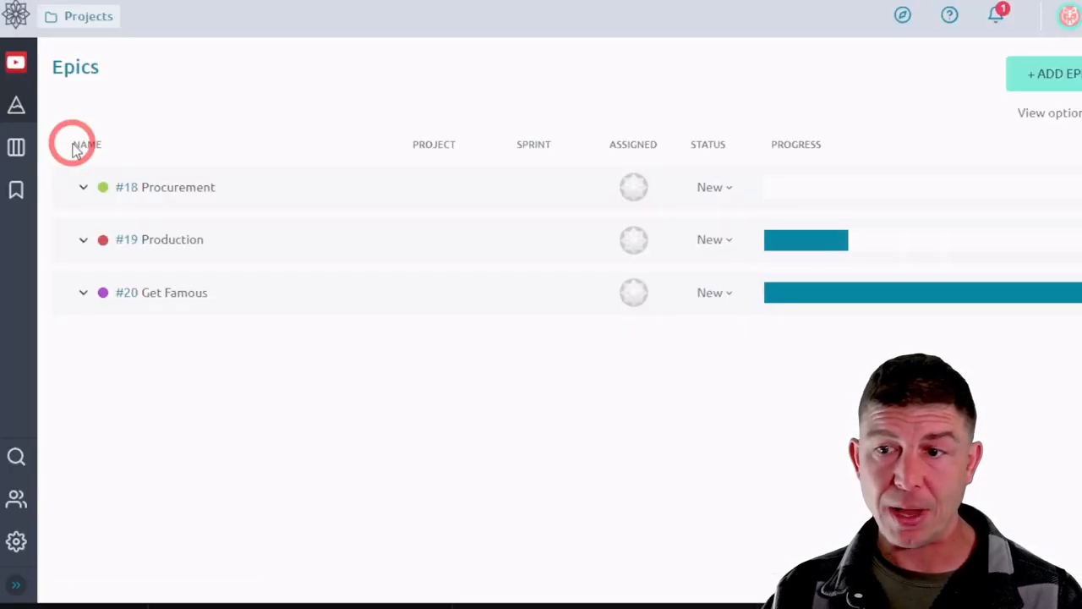
pyautogui.click(82, 187)
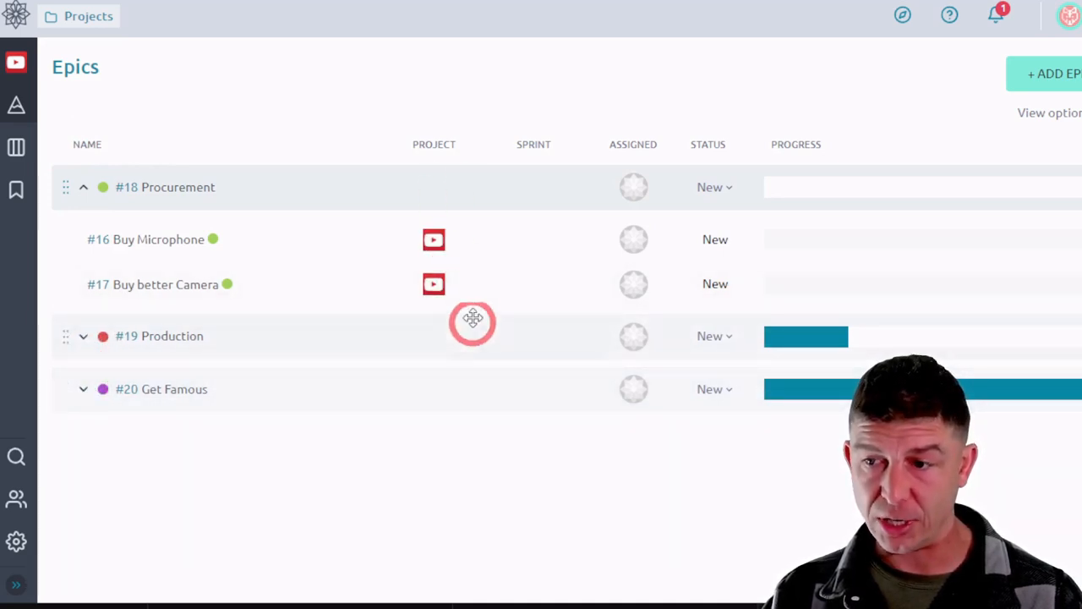
pyautogui.click(79, 337)
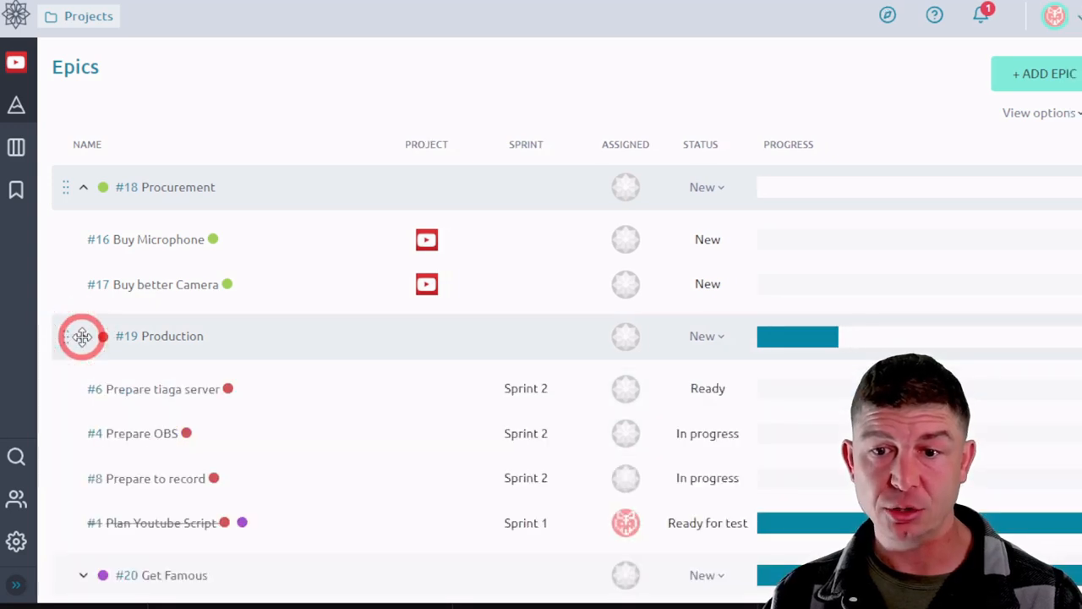
pyautogui.scroll(-1, 307, 381)
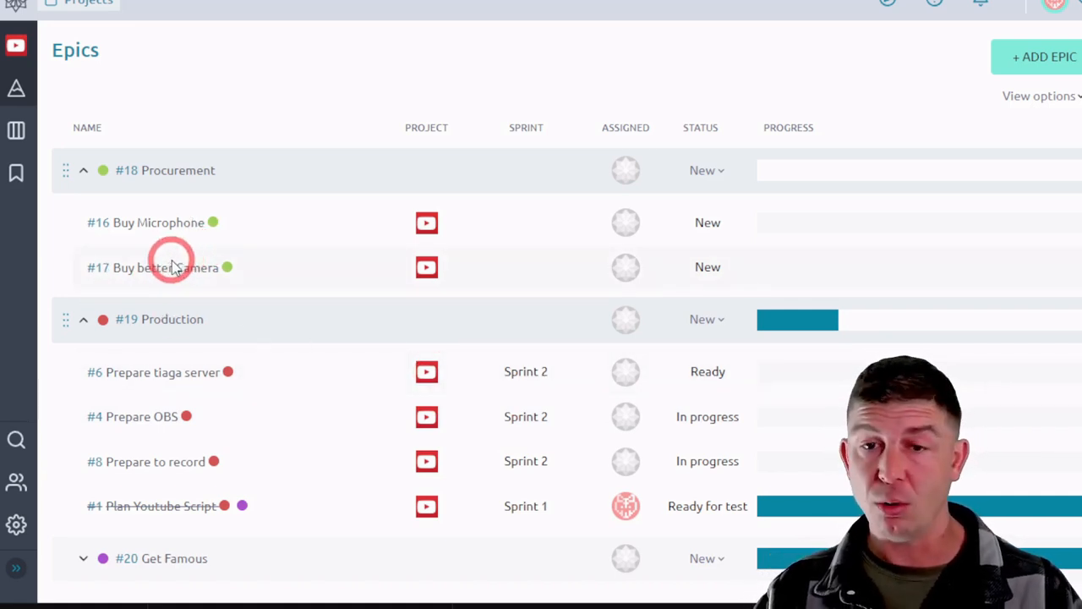
# Check which Home Ops project epics can be linked to the Kanban user story "Buy Microphone", and leave without saving a link
pyautogui.click(18, 146)
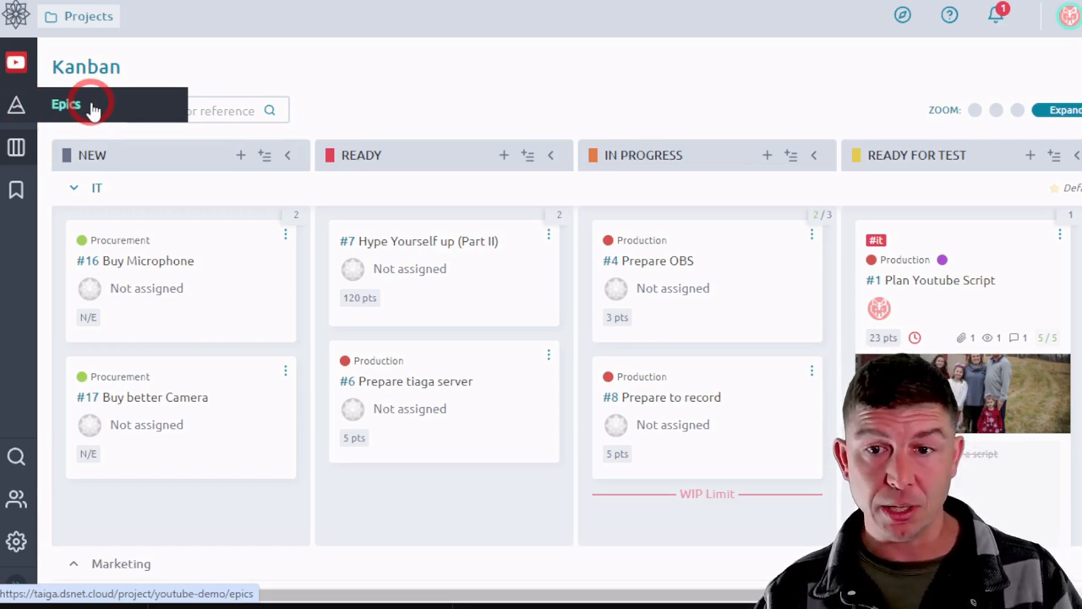
pyautogui.click(151, 262)
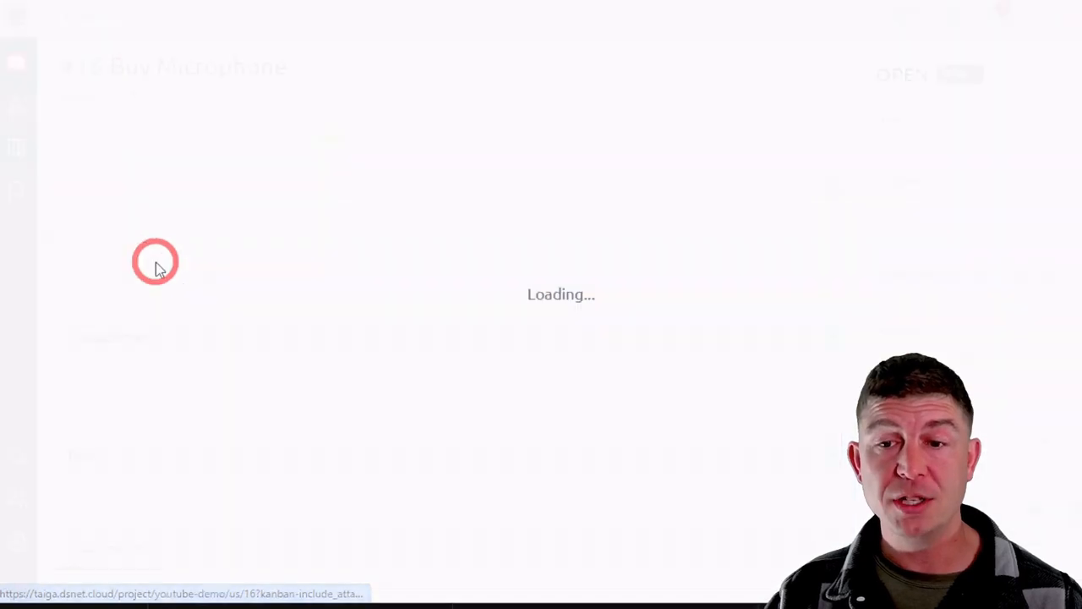
pyautogui.click(110, 160)
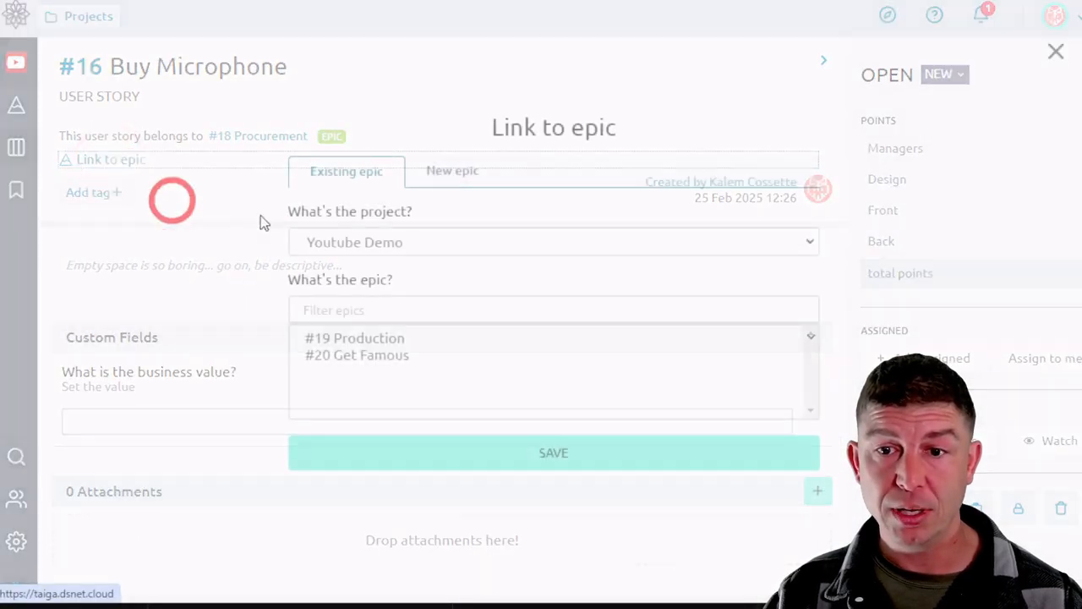
pyautogui.click(365, 241)
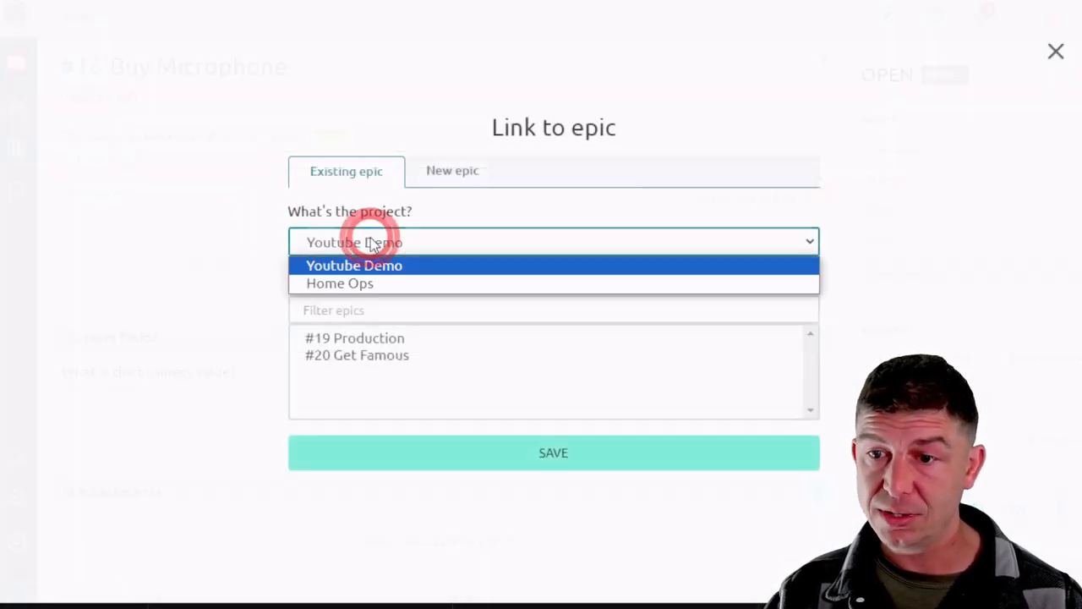
pyautogui.click(382, 286)
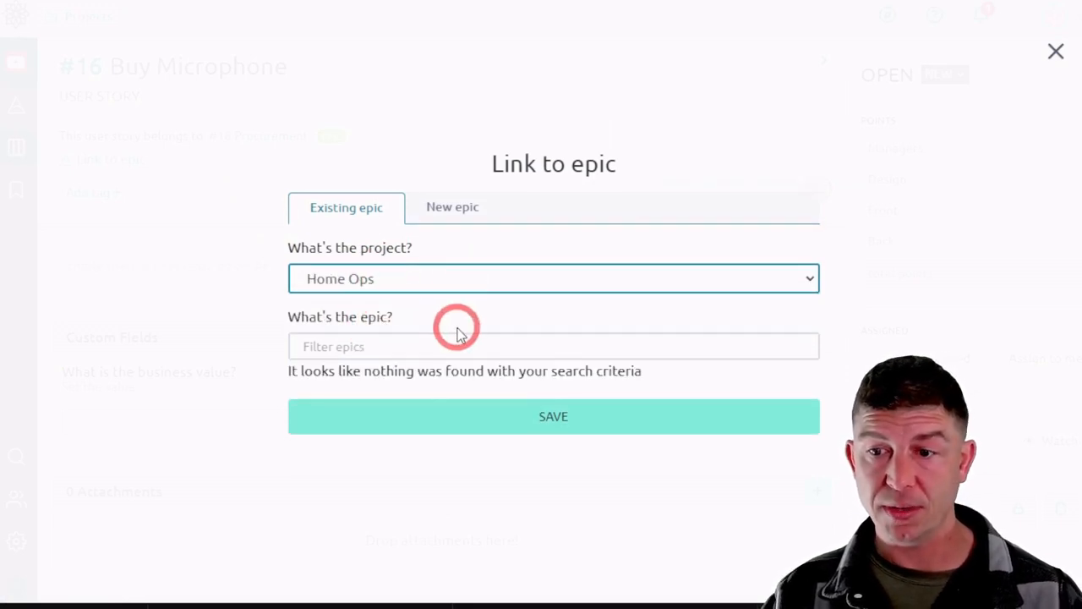
pyautogui.click(357, 343)
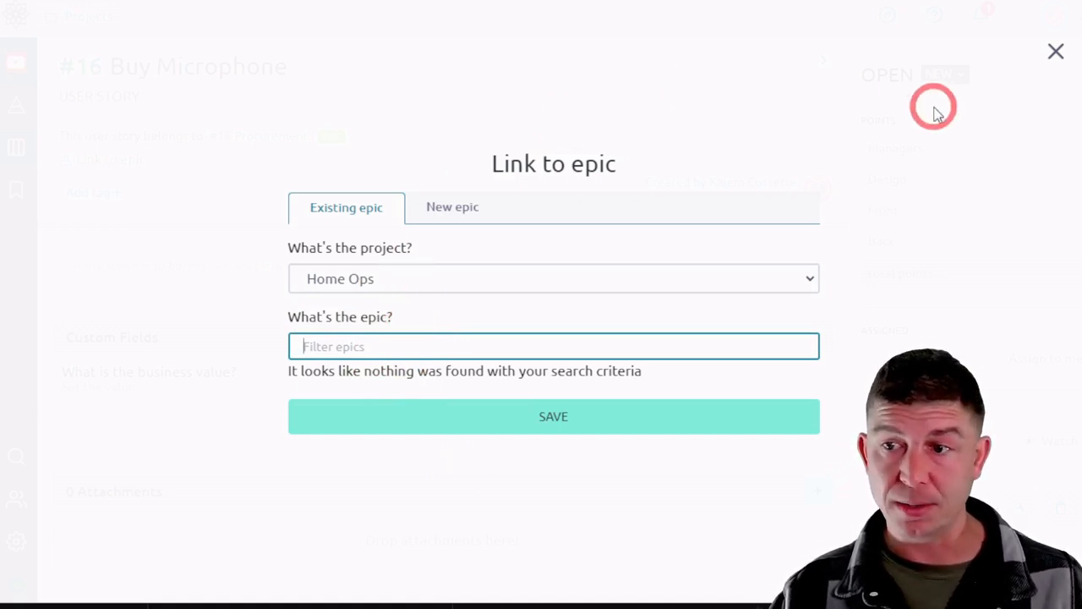
pyautogui.click(1055, 55)
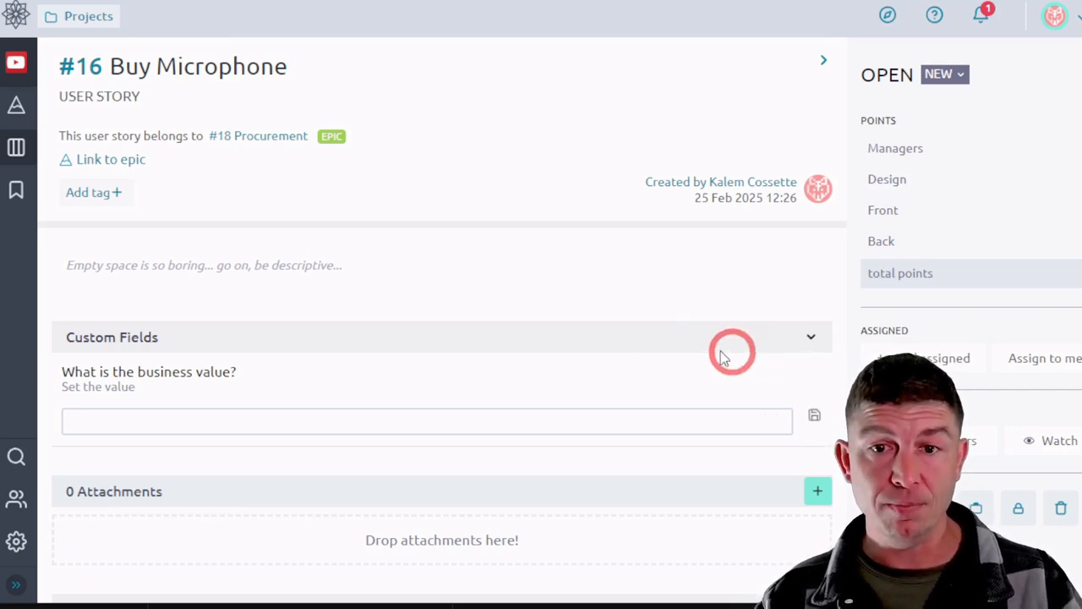
# Expand the Production epic in the epics overview to review its user stories and their progress
pyautogui.click(18, 106)
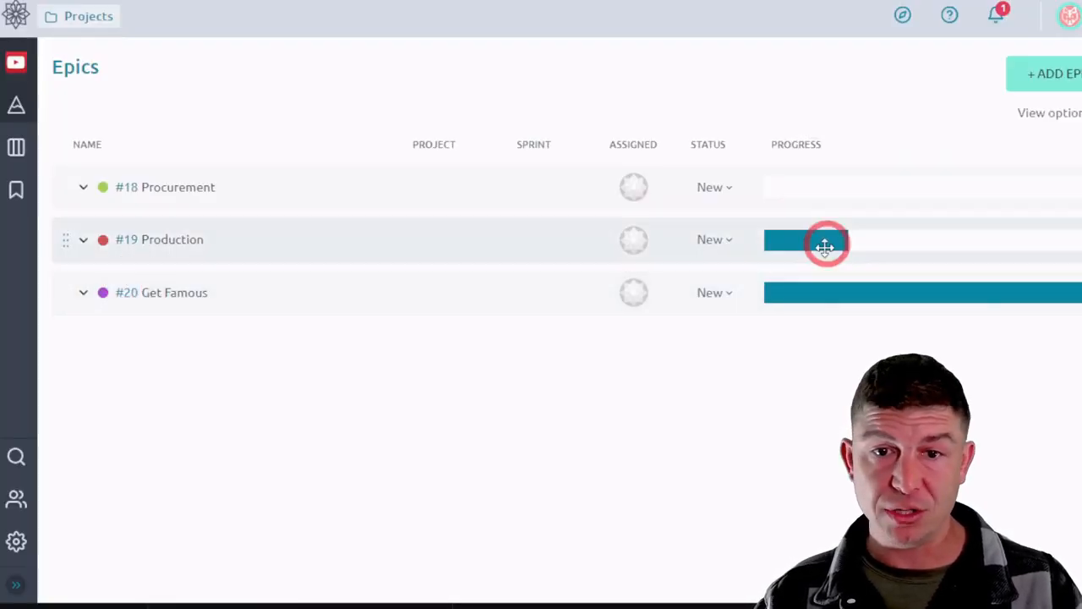
pyautogui.click(83, 241)
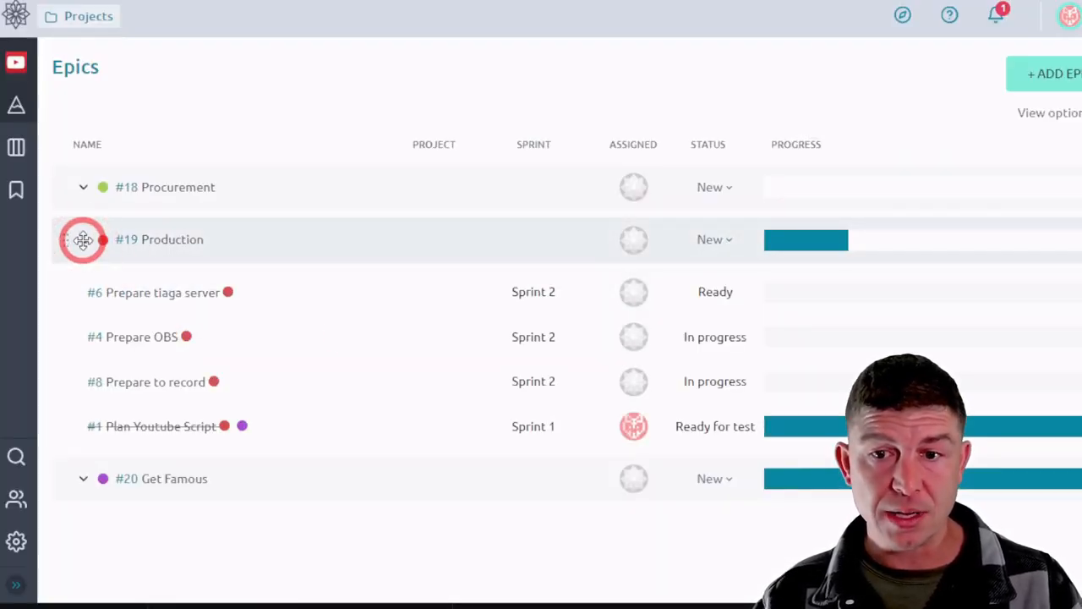